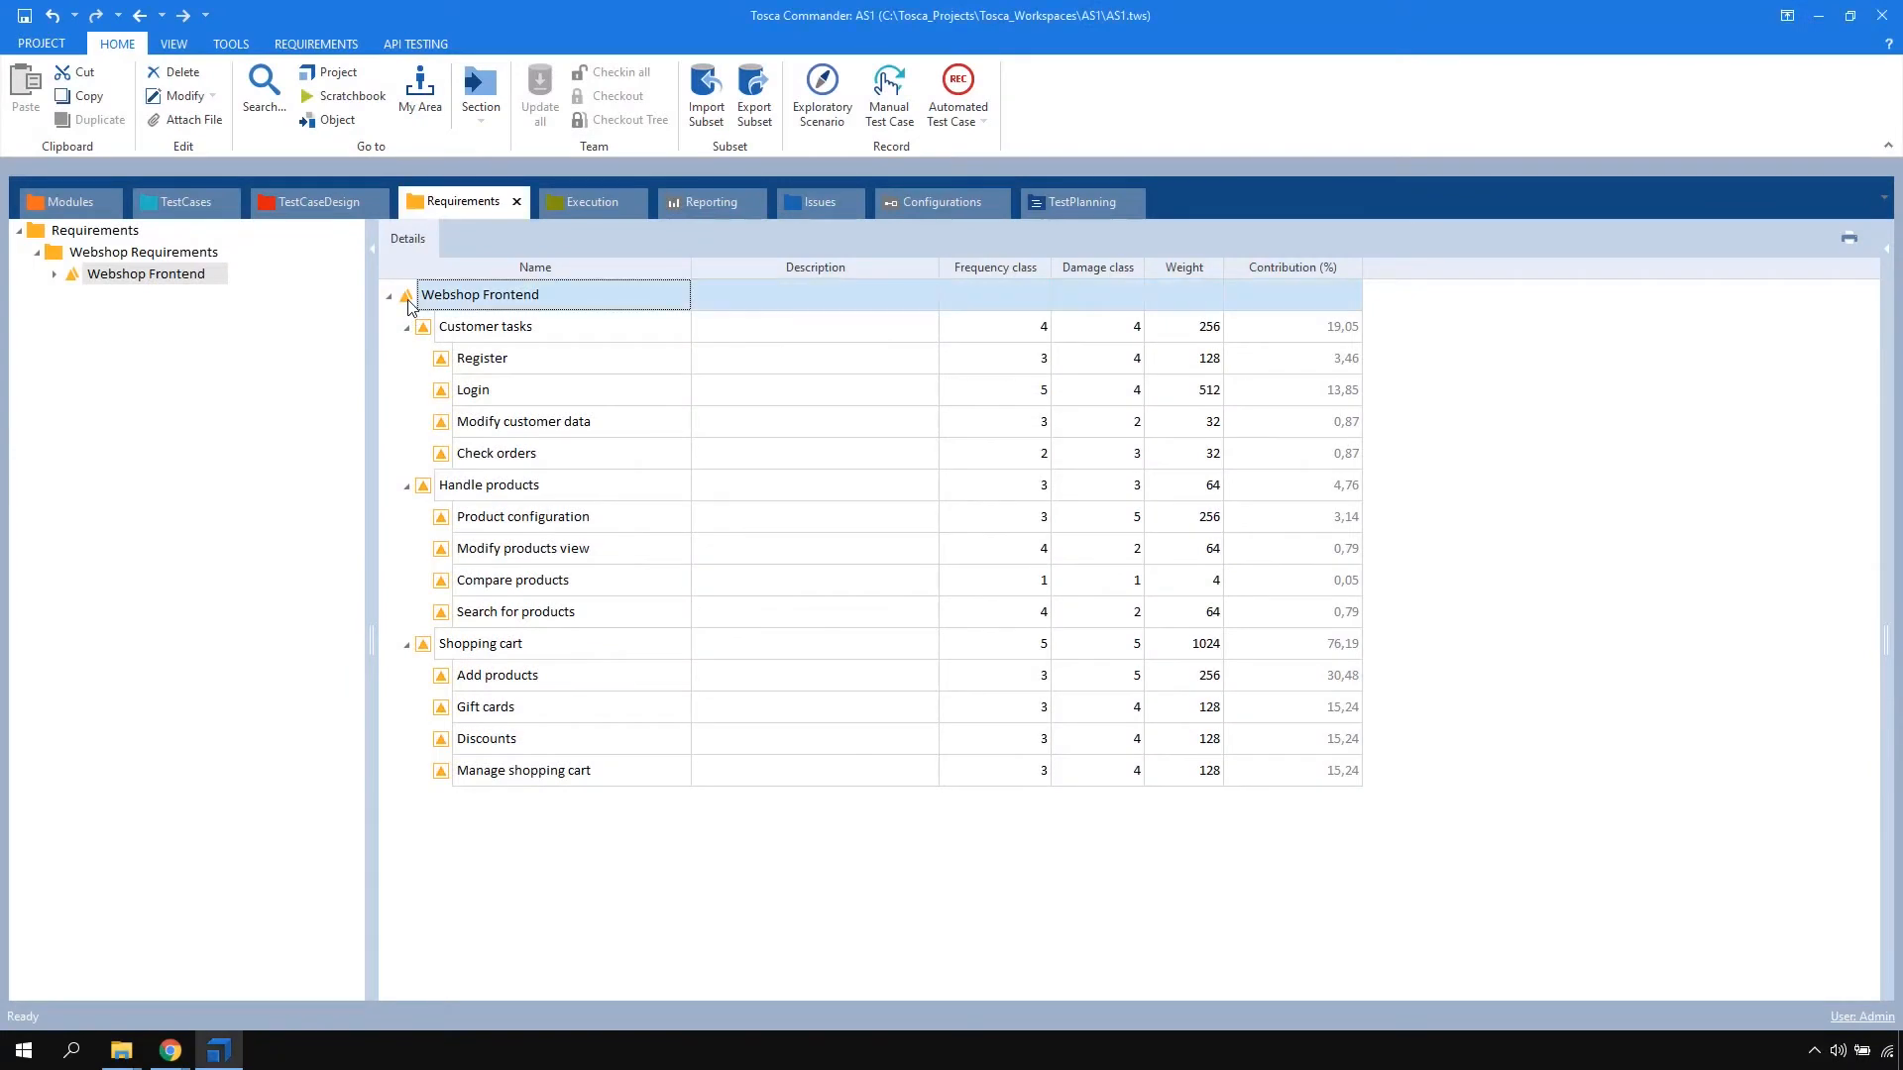
Add a requirement named "Order process" under Webshop Frontend with frequency class 5 and damage class 5
{"action": "key", "text": "ctrl+n"}
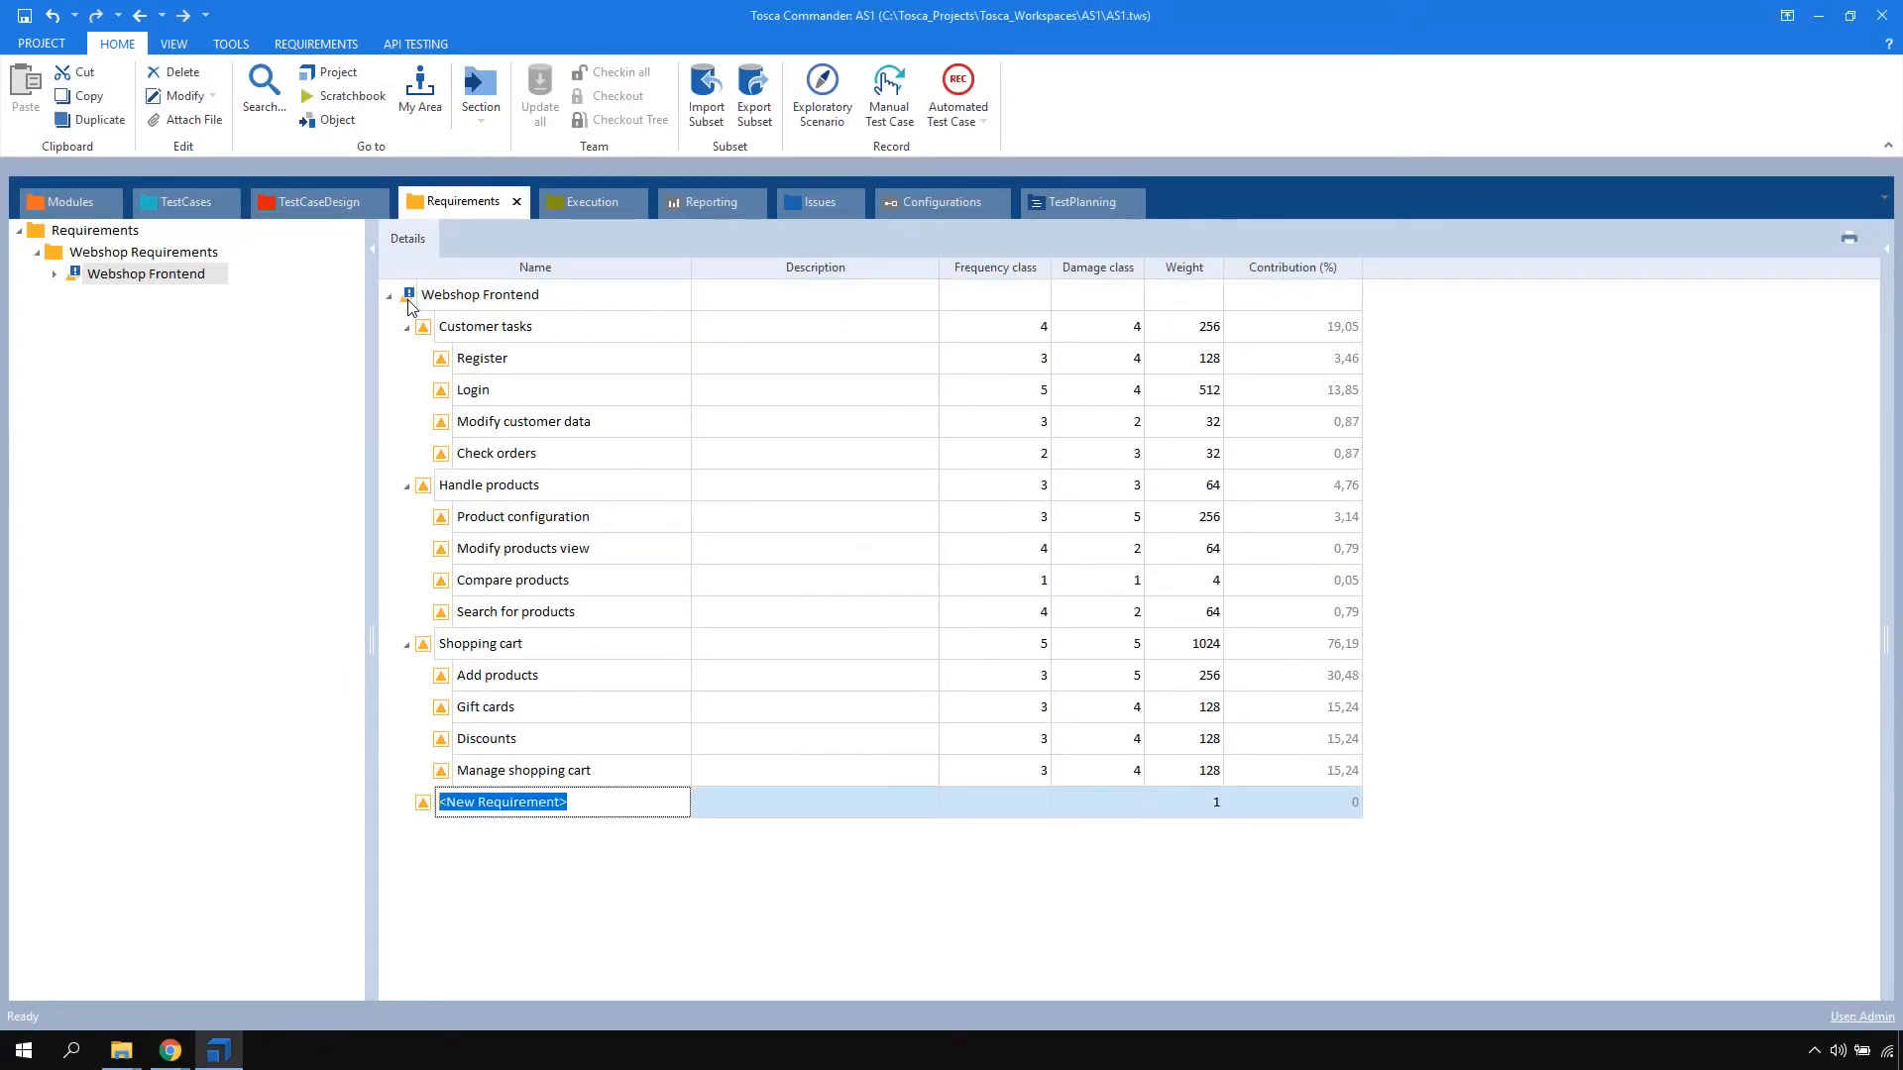
{"action": "type", "text": "Order process"}
{"action": "left_click", "coordinate": [1033, 805]}
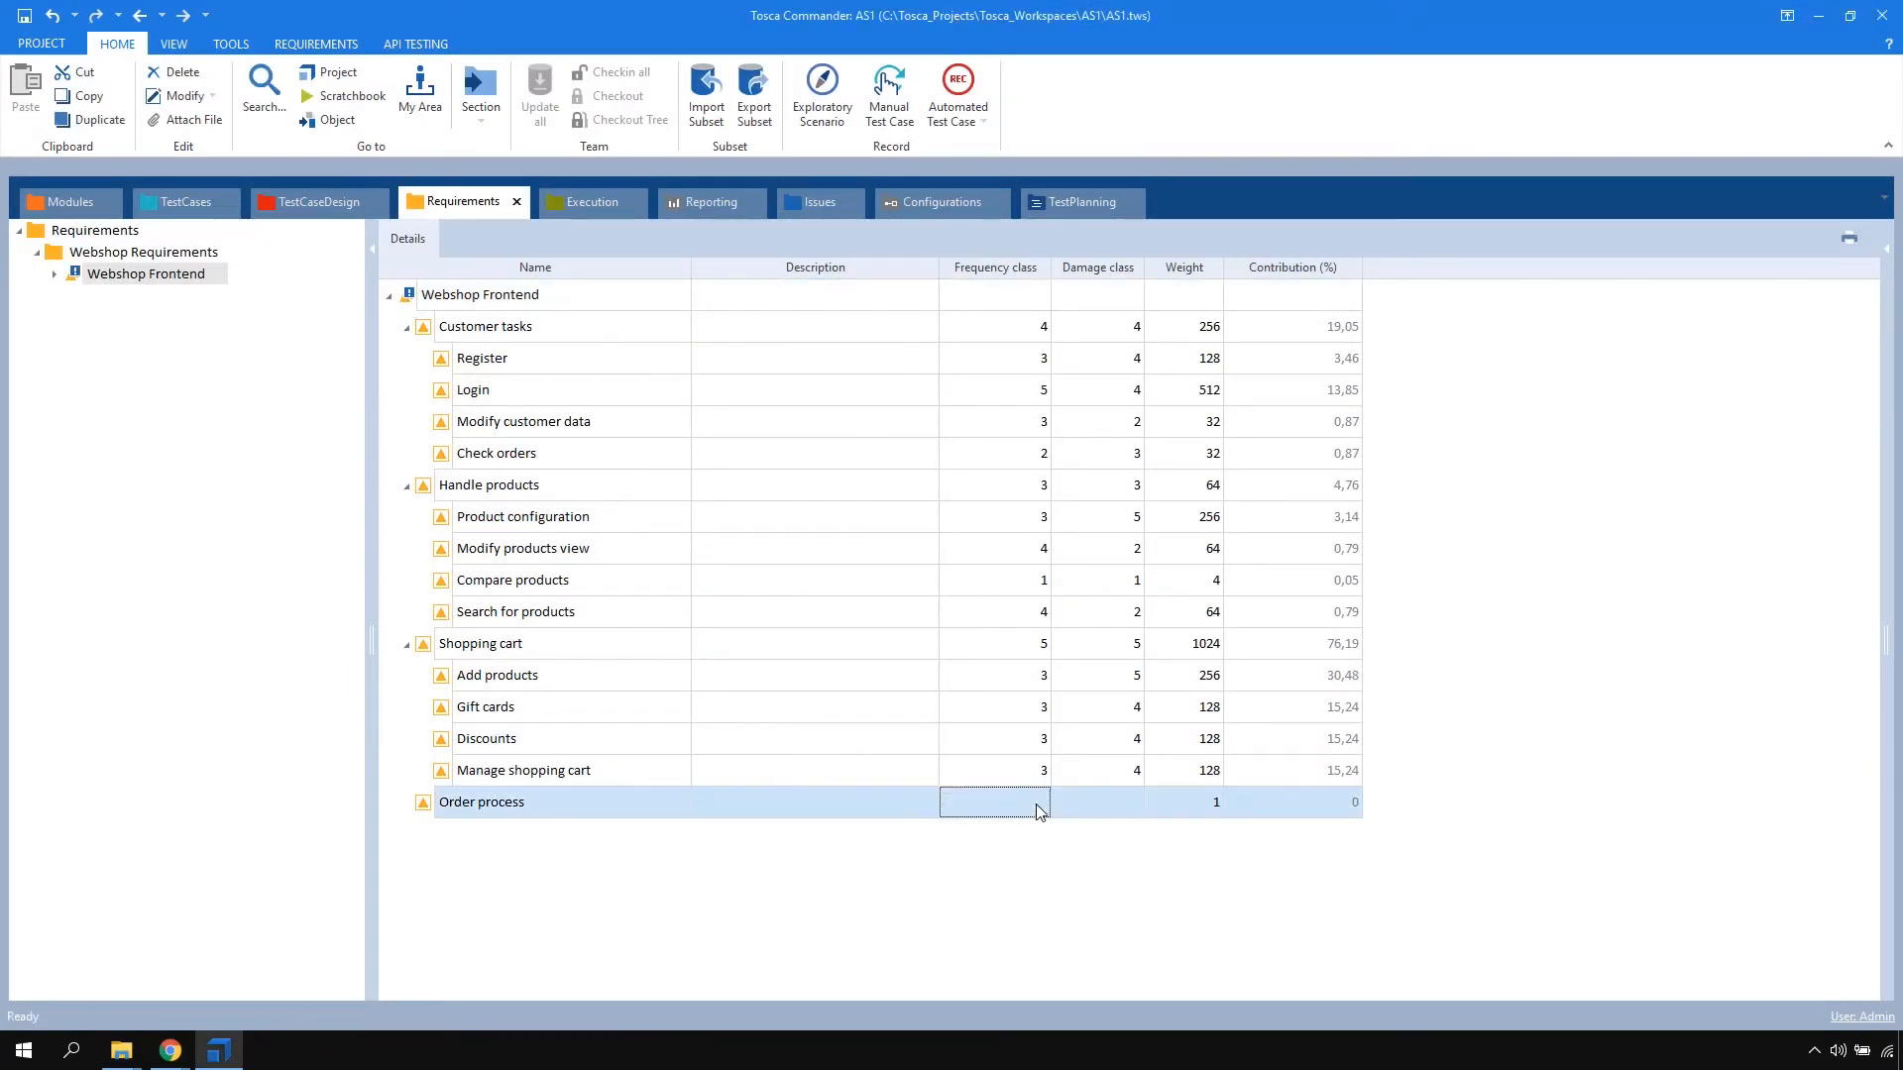
{"action": "type", "text": "5"}
{"action": "key", "text": "Tab"}
{"action": "type", "text": "5"}
Add a sub-requirement named "Execute checkout" under the Order process requirement
{"action": "left_click", "coordinate": [428, 810]}
{"action": "key", "text": "ctrl+n"}
{"action": "type", "text": "Execute checkout"}
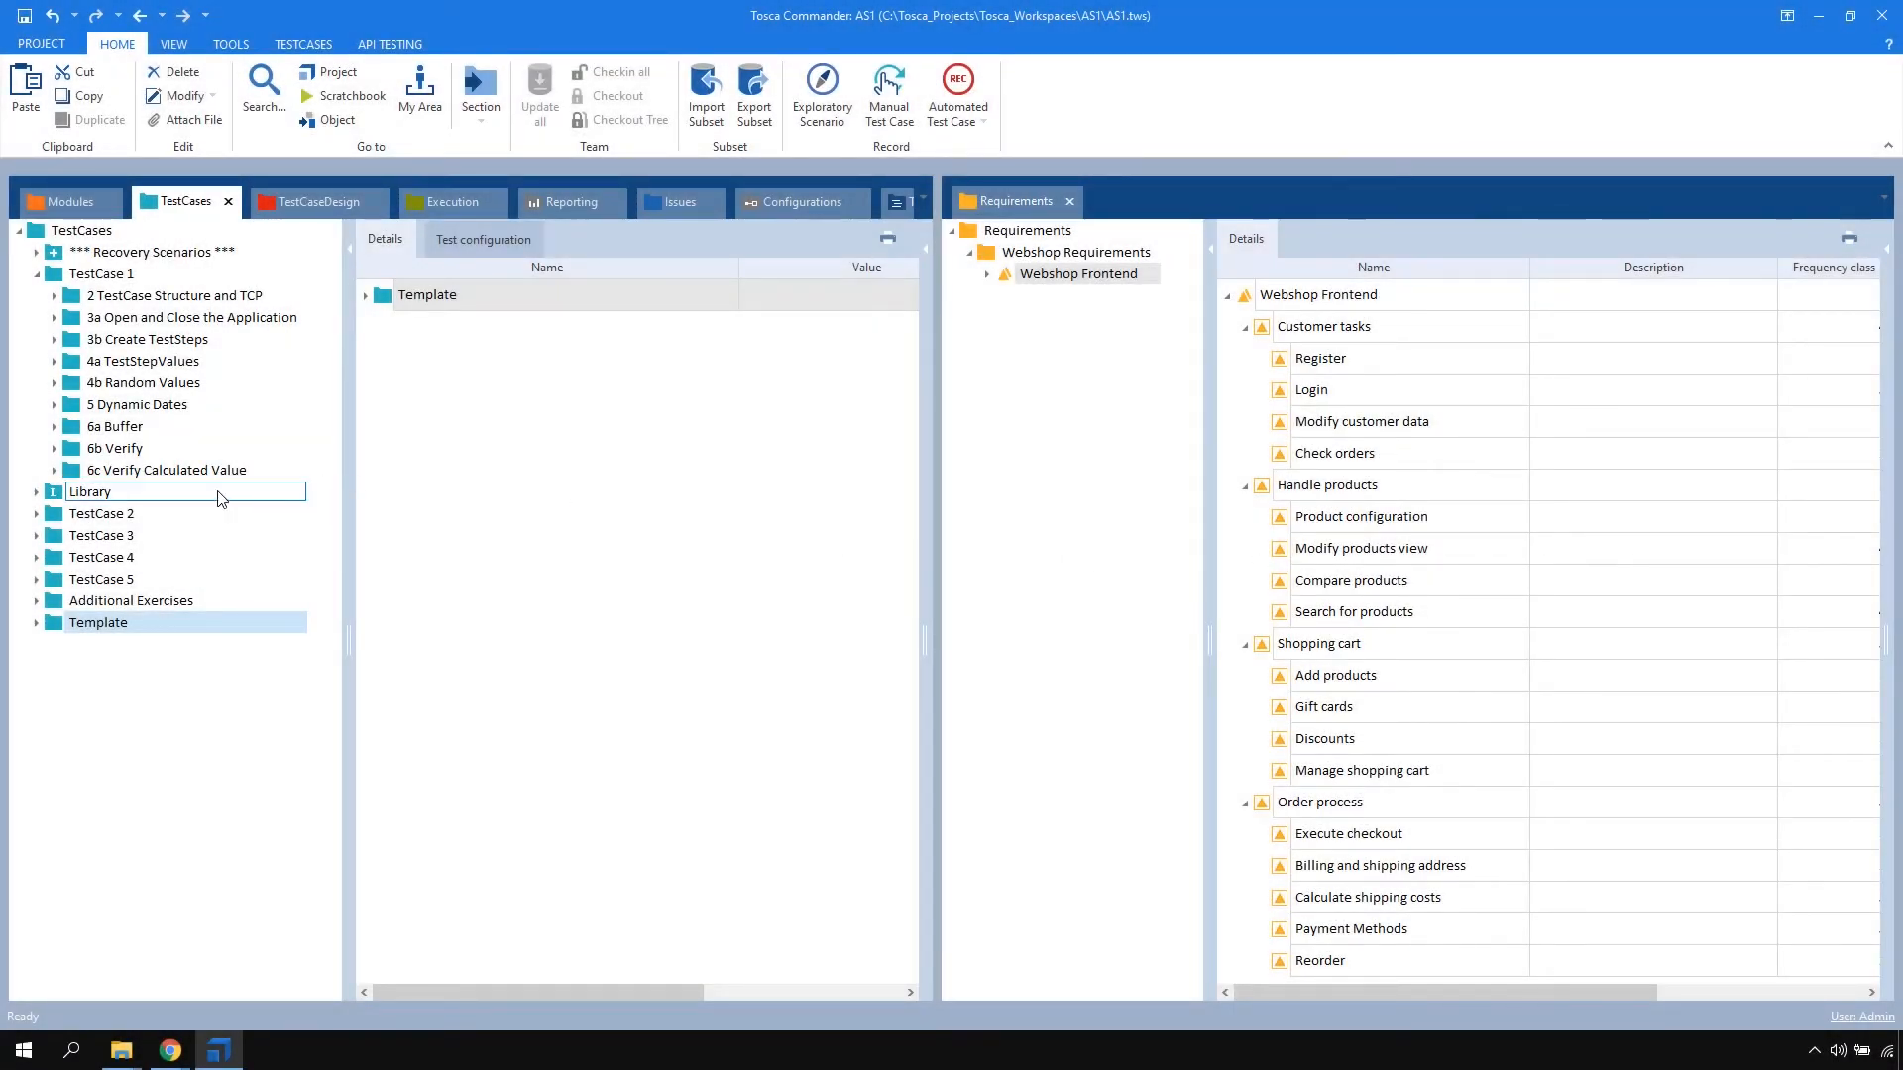
Link the Shipping Costs test case from the 6c Verify Calculated Value folder to the Calculate shipping costs requirement
{"action": "left_click", "coordinate": [55, 470]}
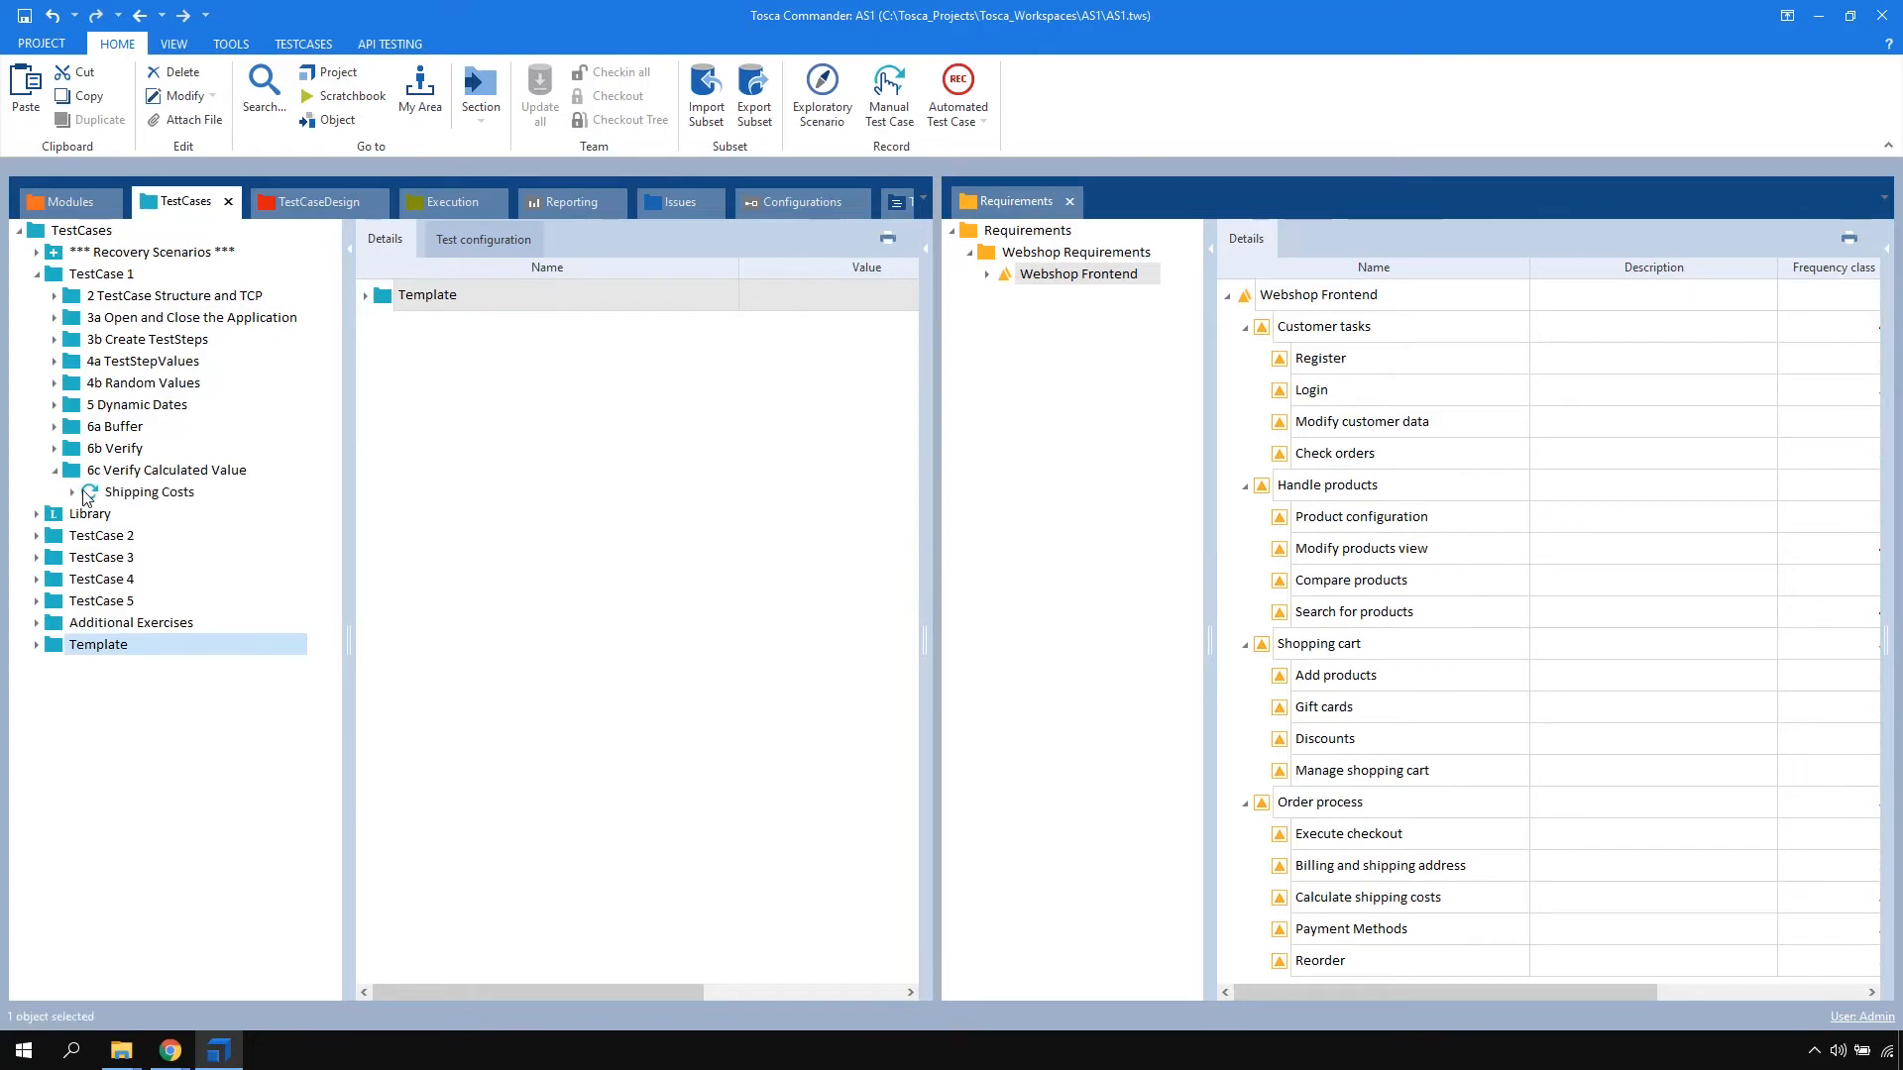
{"action": "left_click_drag", "start_coordinate": [89, 496], "coordinate": [1296, 900]}
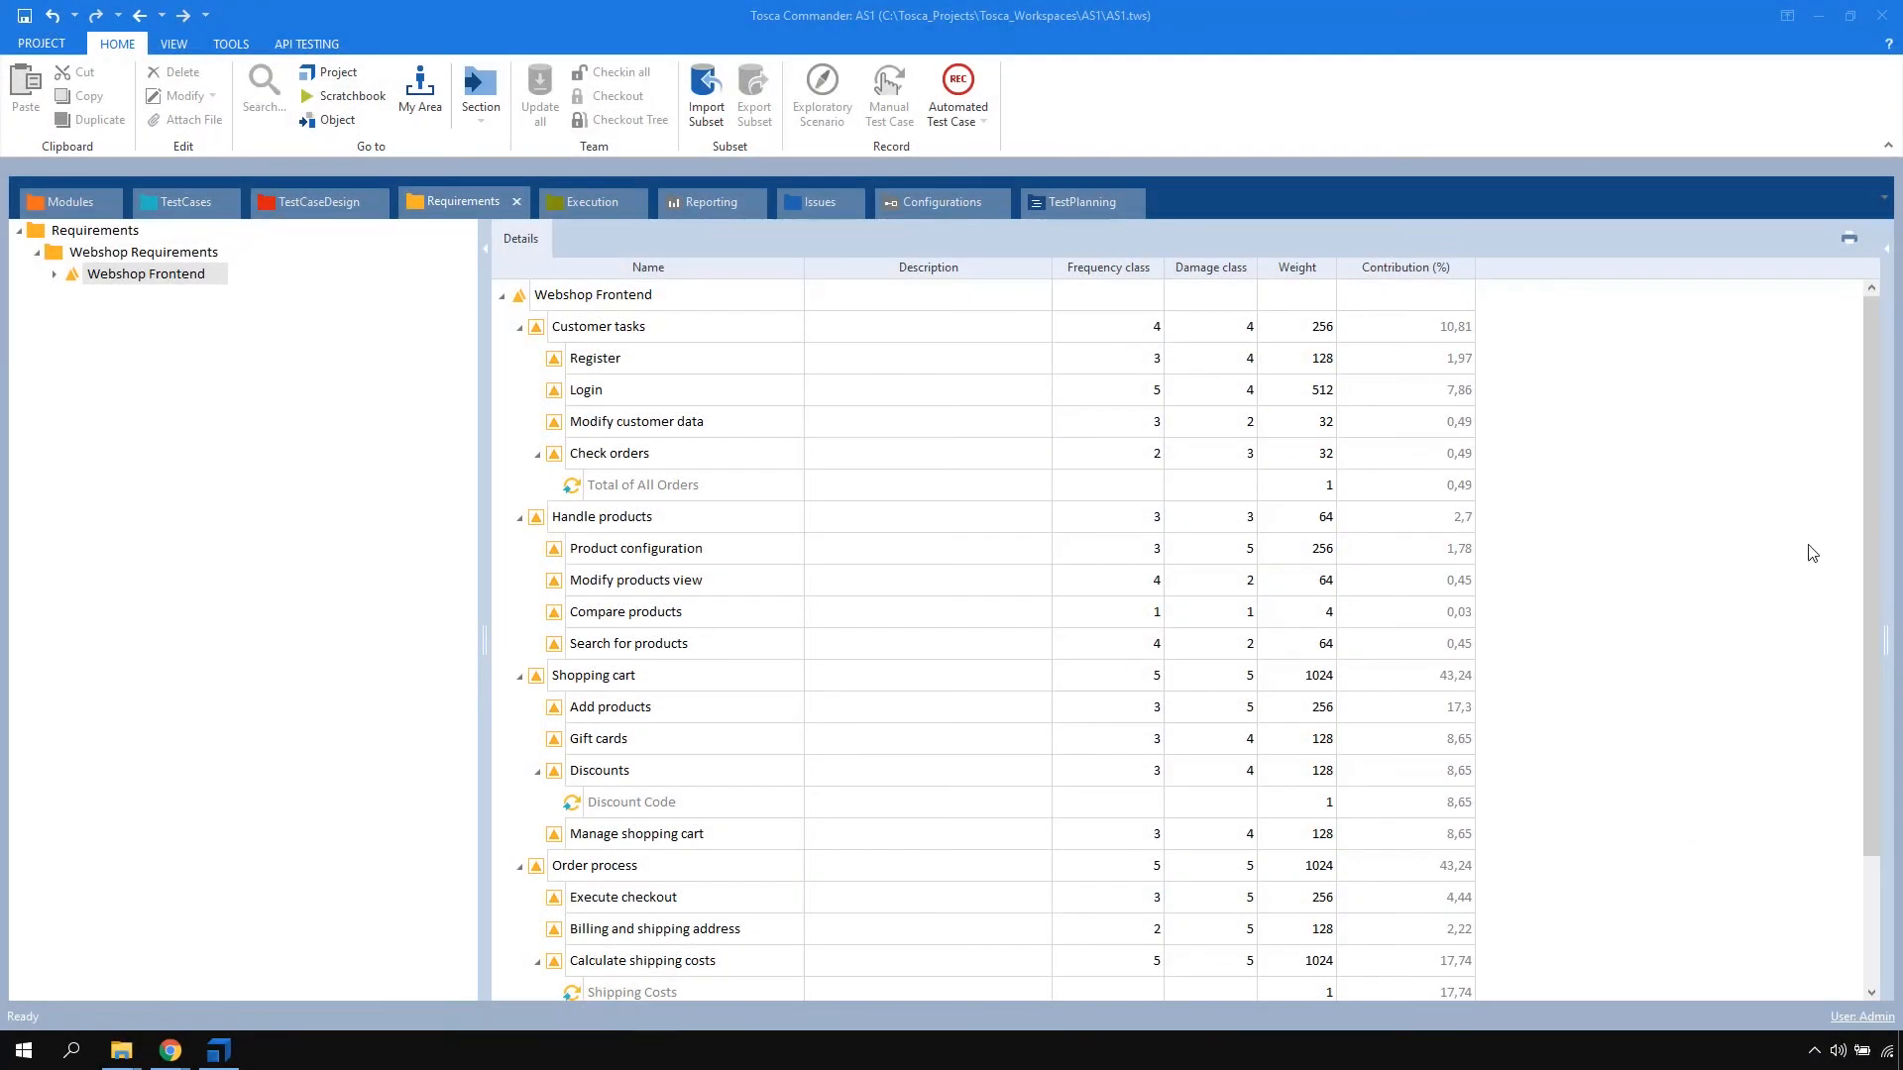
{"action": "left_click_drag", "start_coordinate": [1874, 444], "coordinate": [1887, 587]}
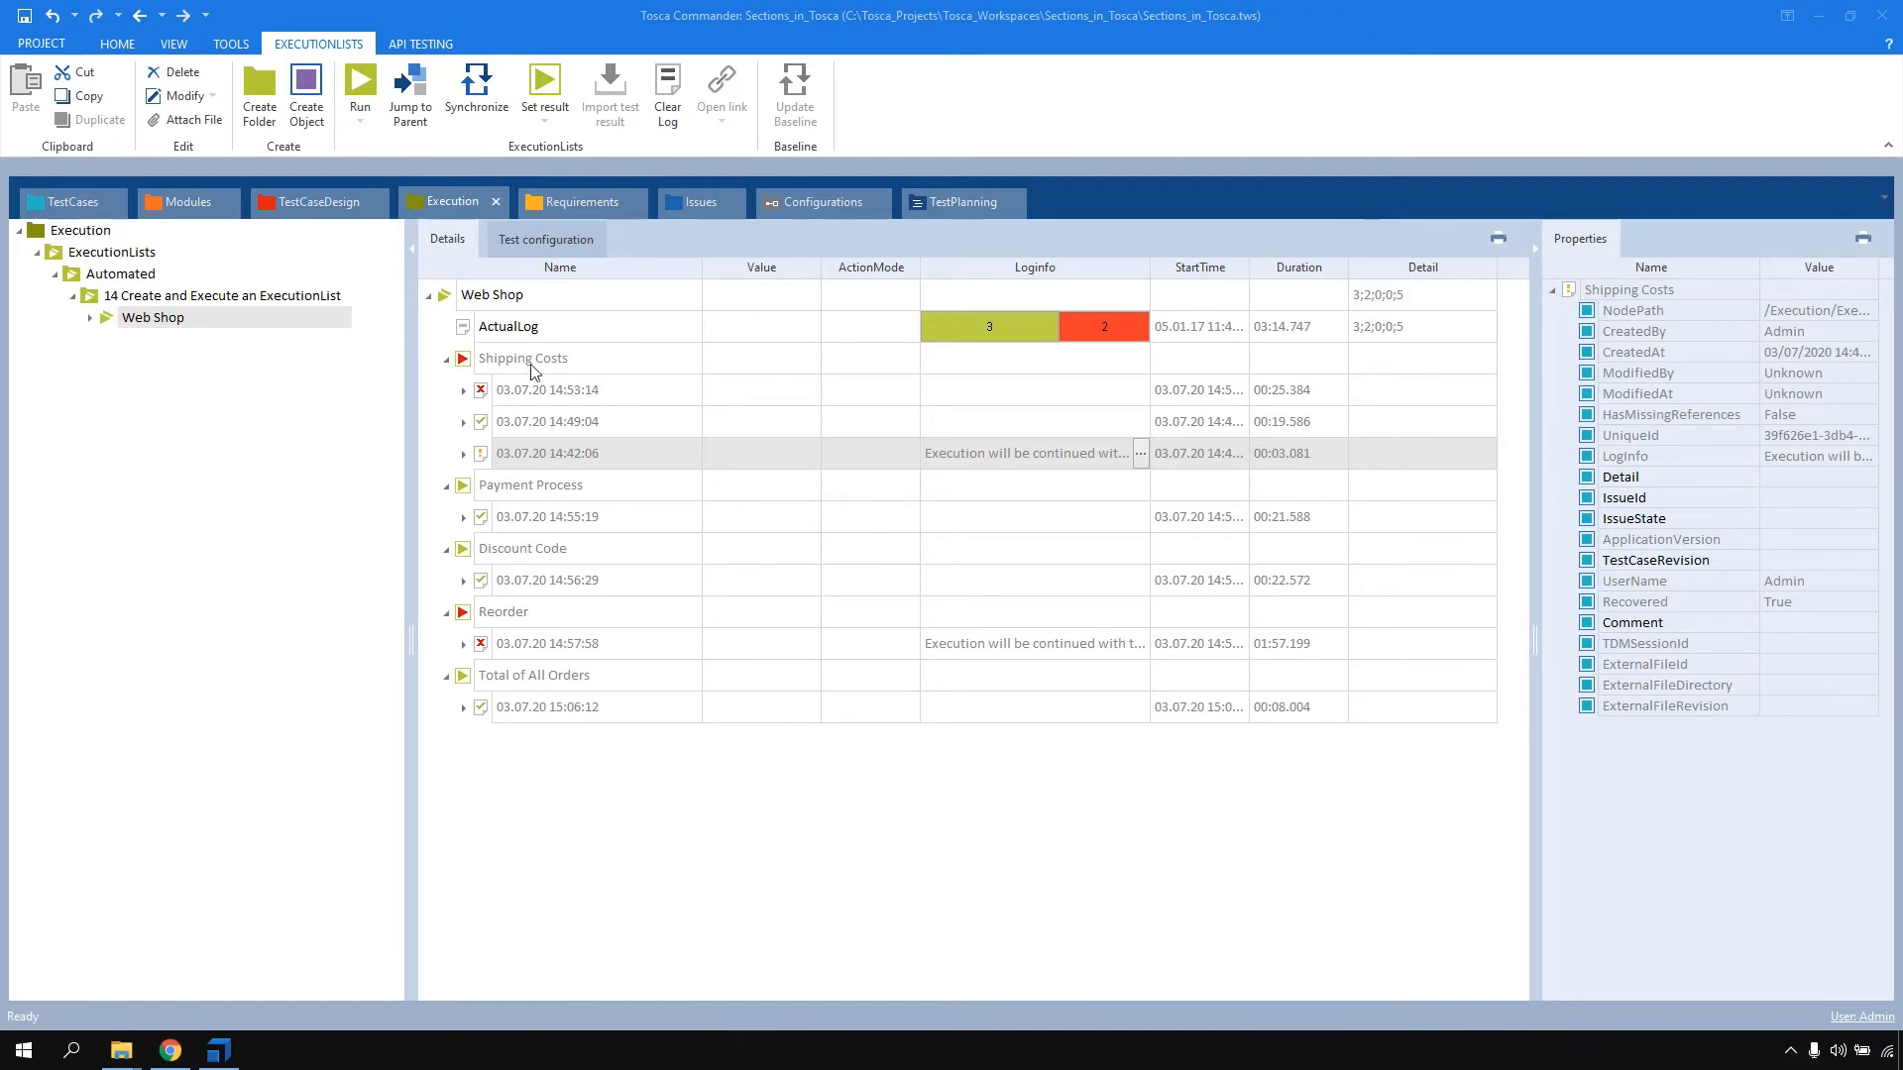
Examine the 03.07.20 14:53:14 Shipping Costs execution log in the Web Shop list, including the details of its Verification of Prices step
{"action": "left_click", "coordinate": [445, 298]}
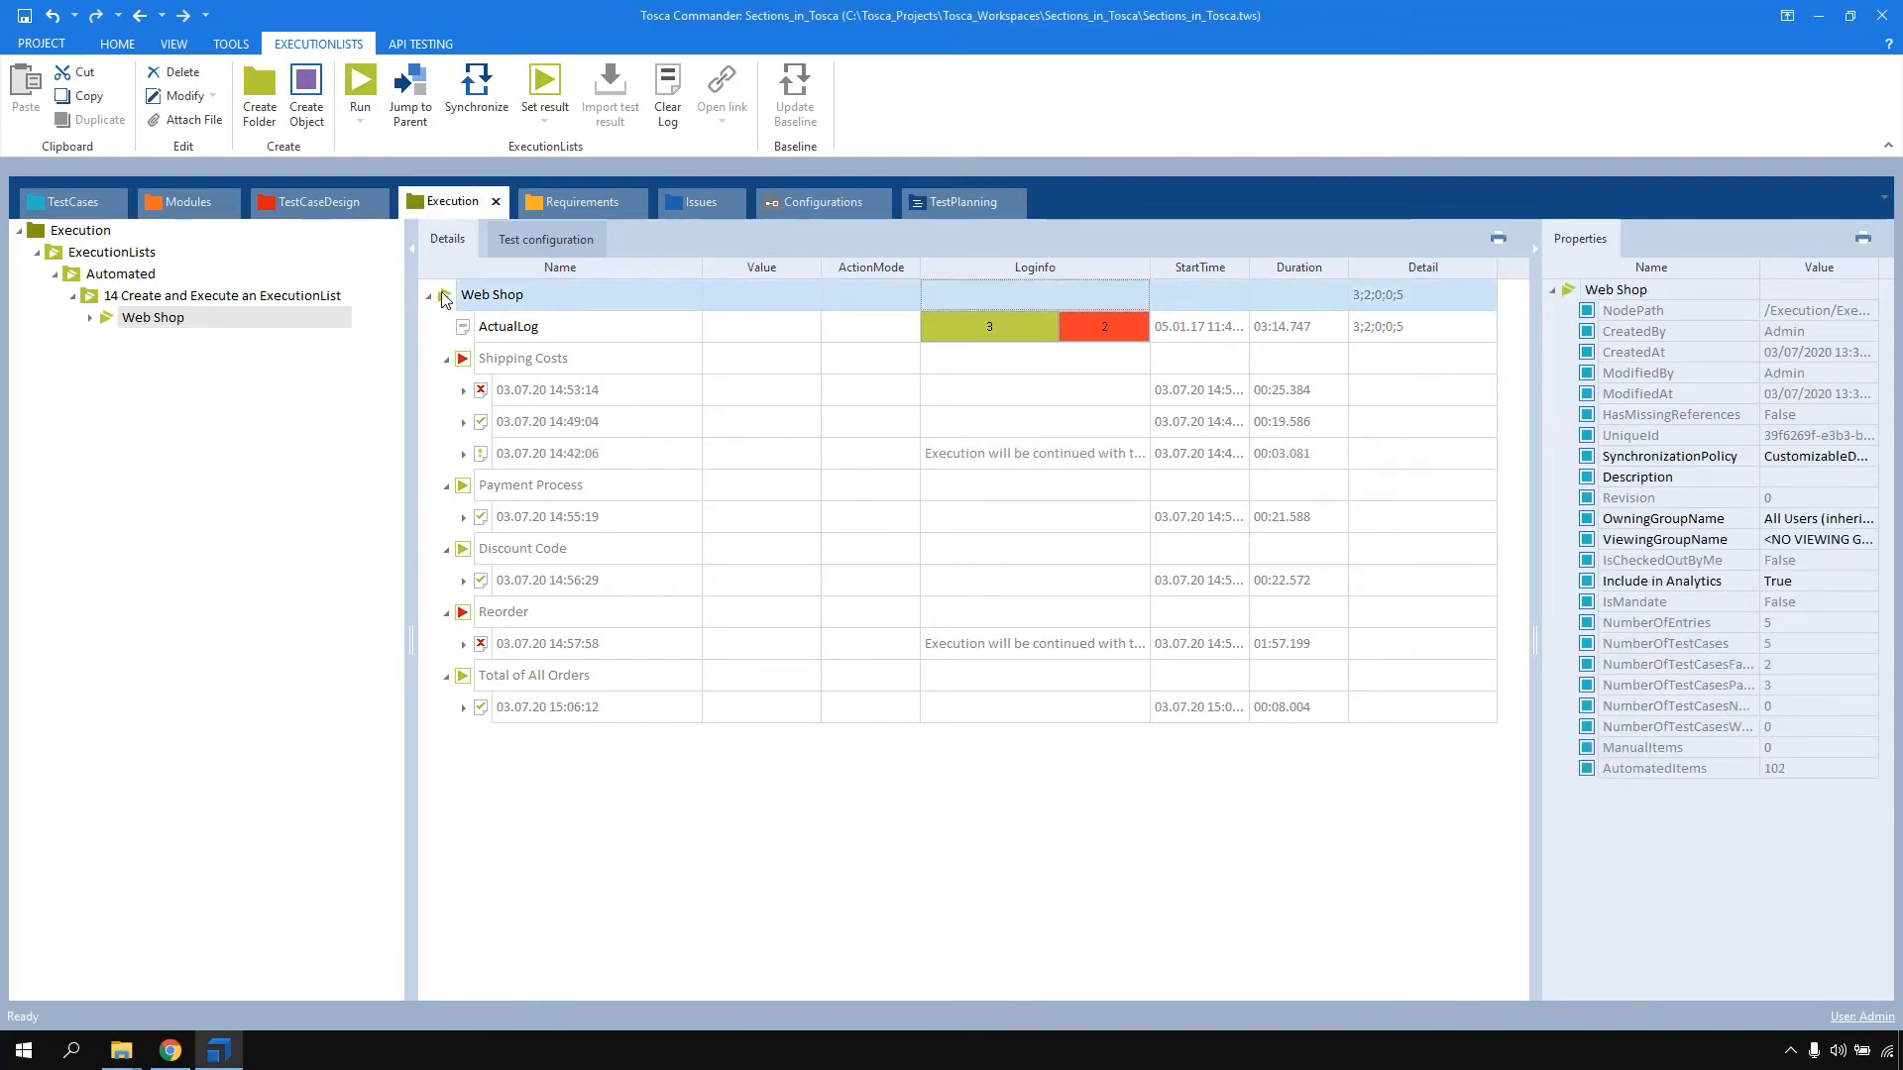
{"action": "left_click", "coordinate": [463, 390]}
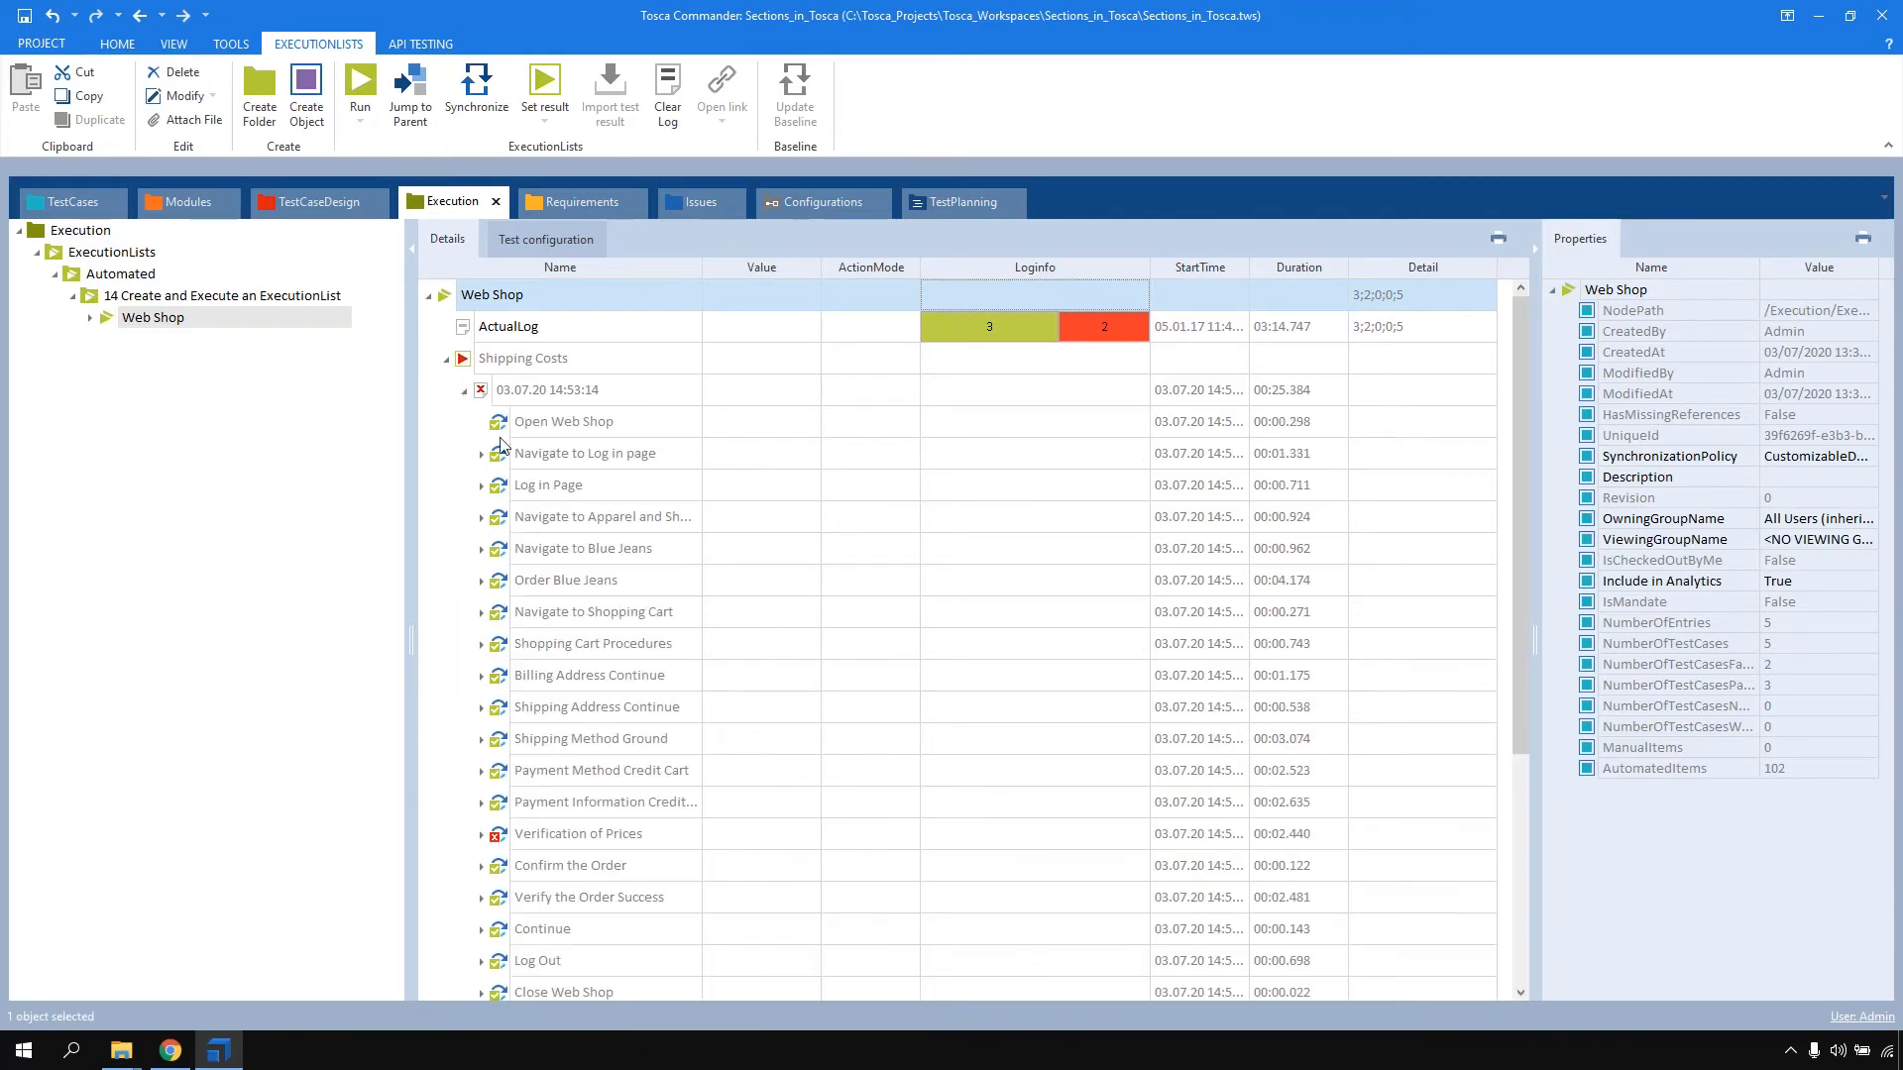
{"action": "left_click", "coordinate": [482, 835]}
{"action": "scroll", "coordinate": [1522, 666], "scroll_direction": "down", "scroll_amount": 1}
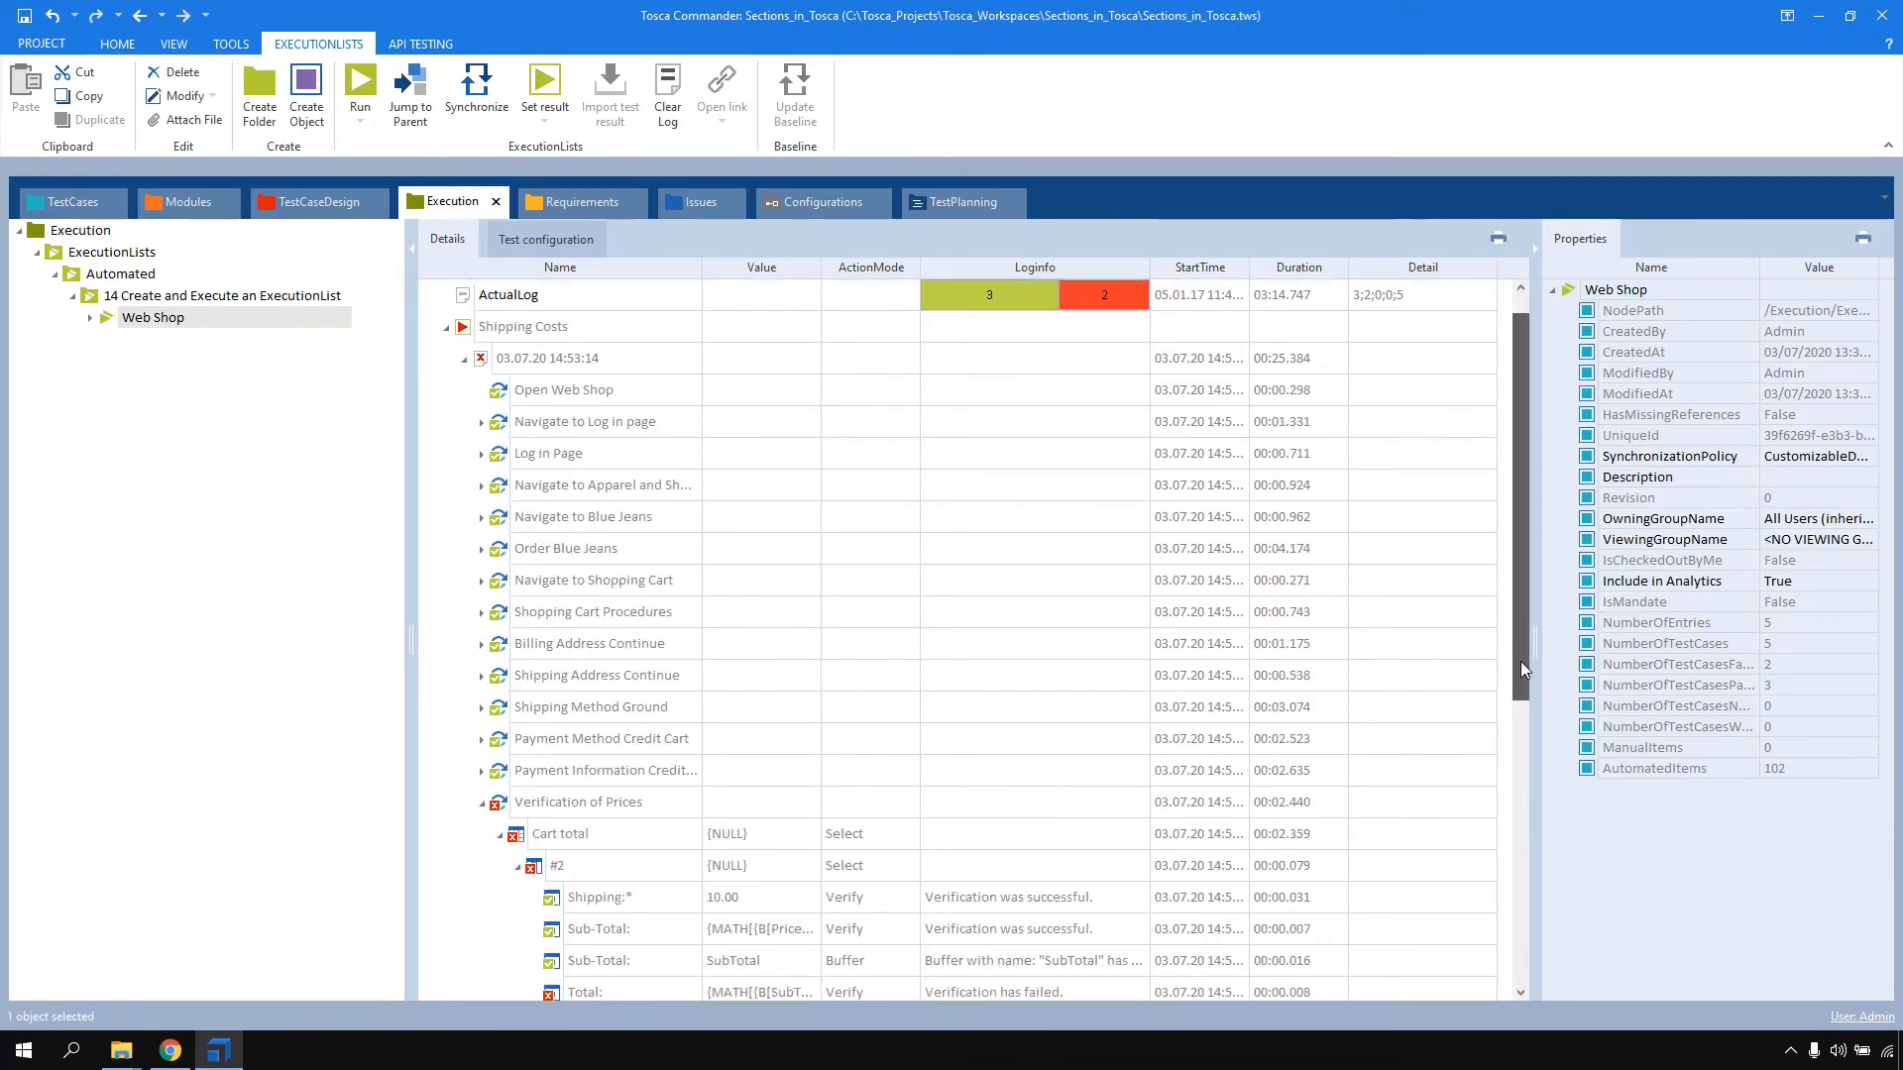
{"action": "left_click_drag", "start_coordinate": [1520, 657], "coordinate": [1516, 763]}
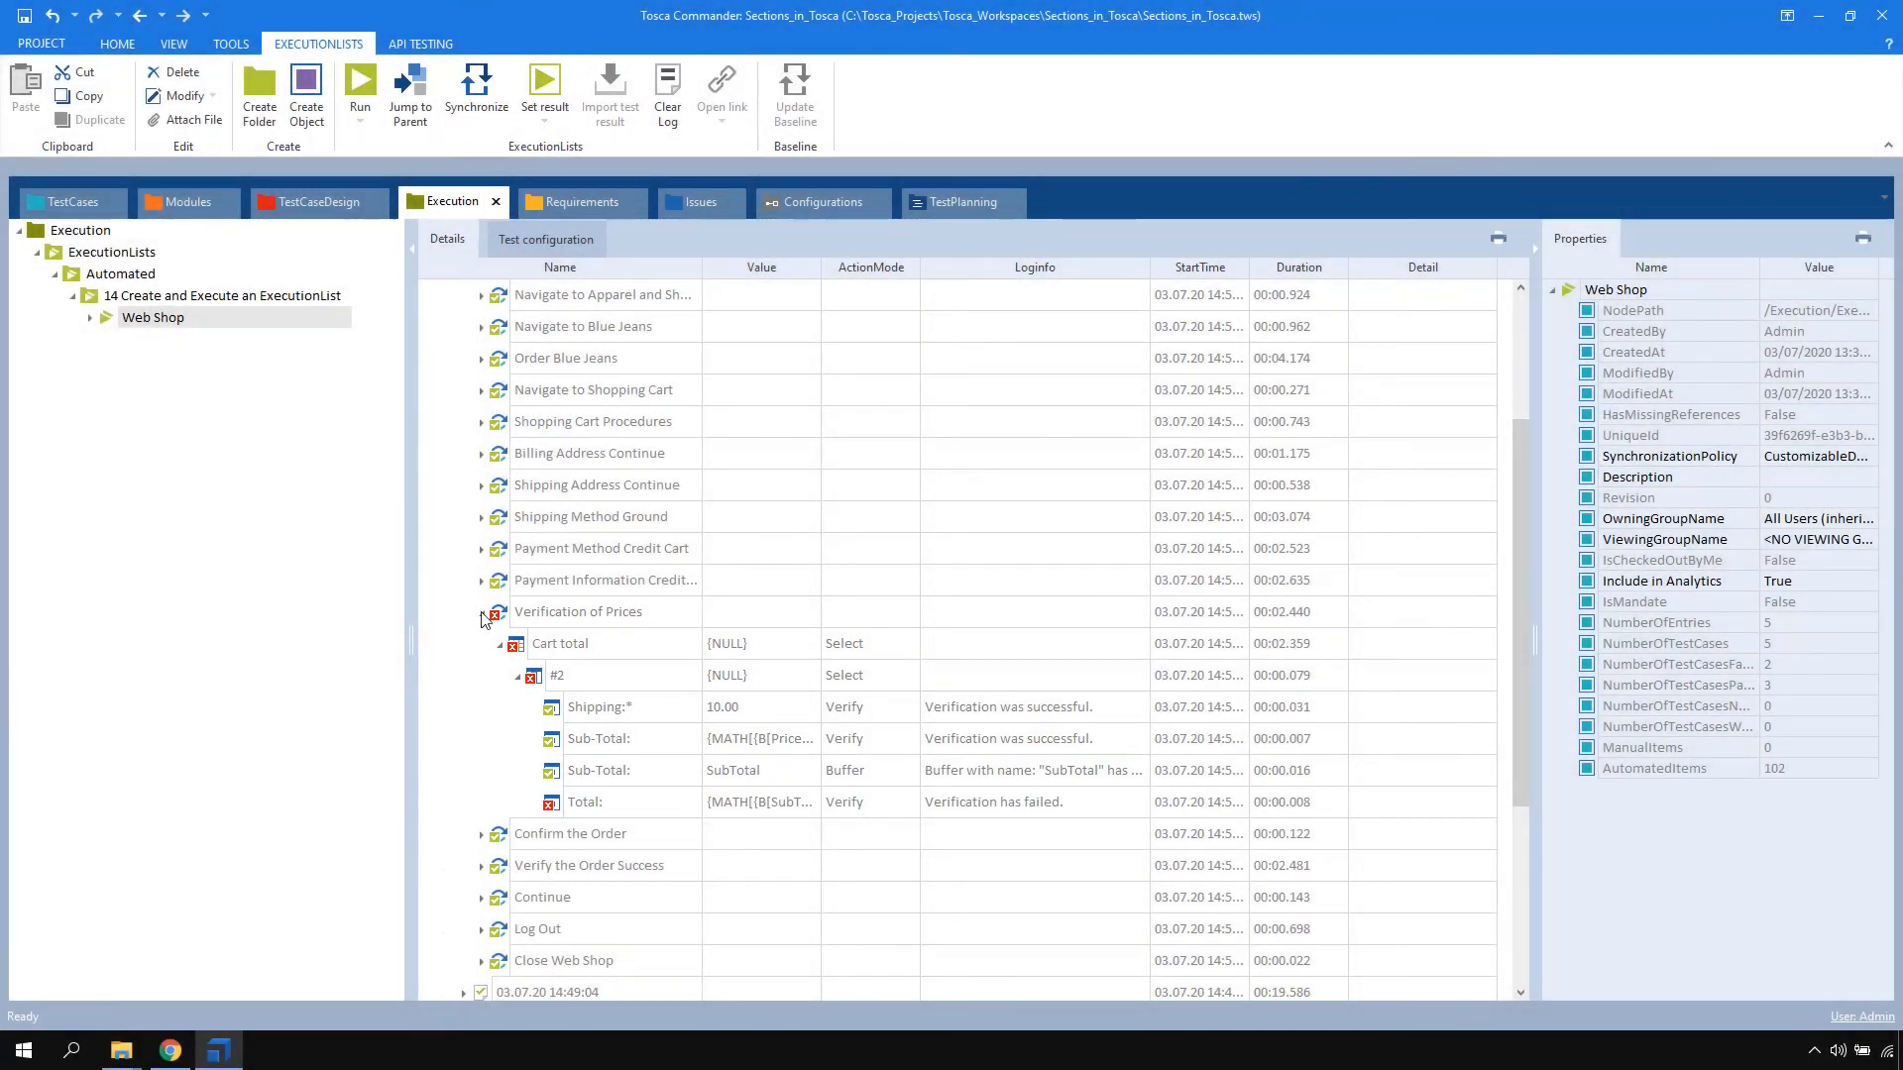
{"action": "left_click", "coordinate": [481, 612]}
{"action": "scroll", "coordinate": [1526, 561], "scroll_direction": "up", "scroll_amount": 3}
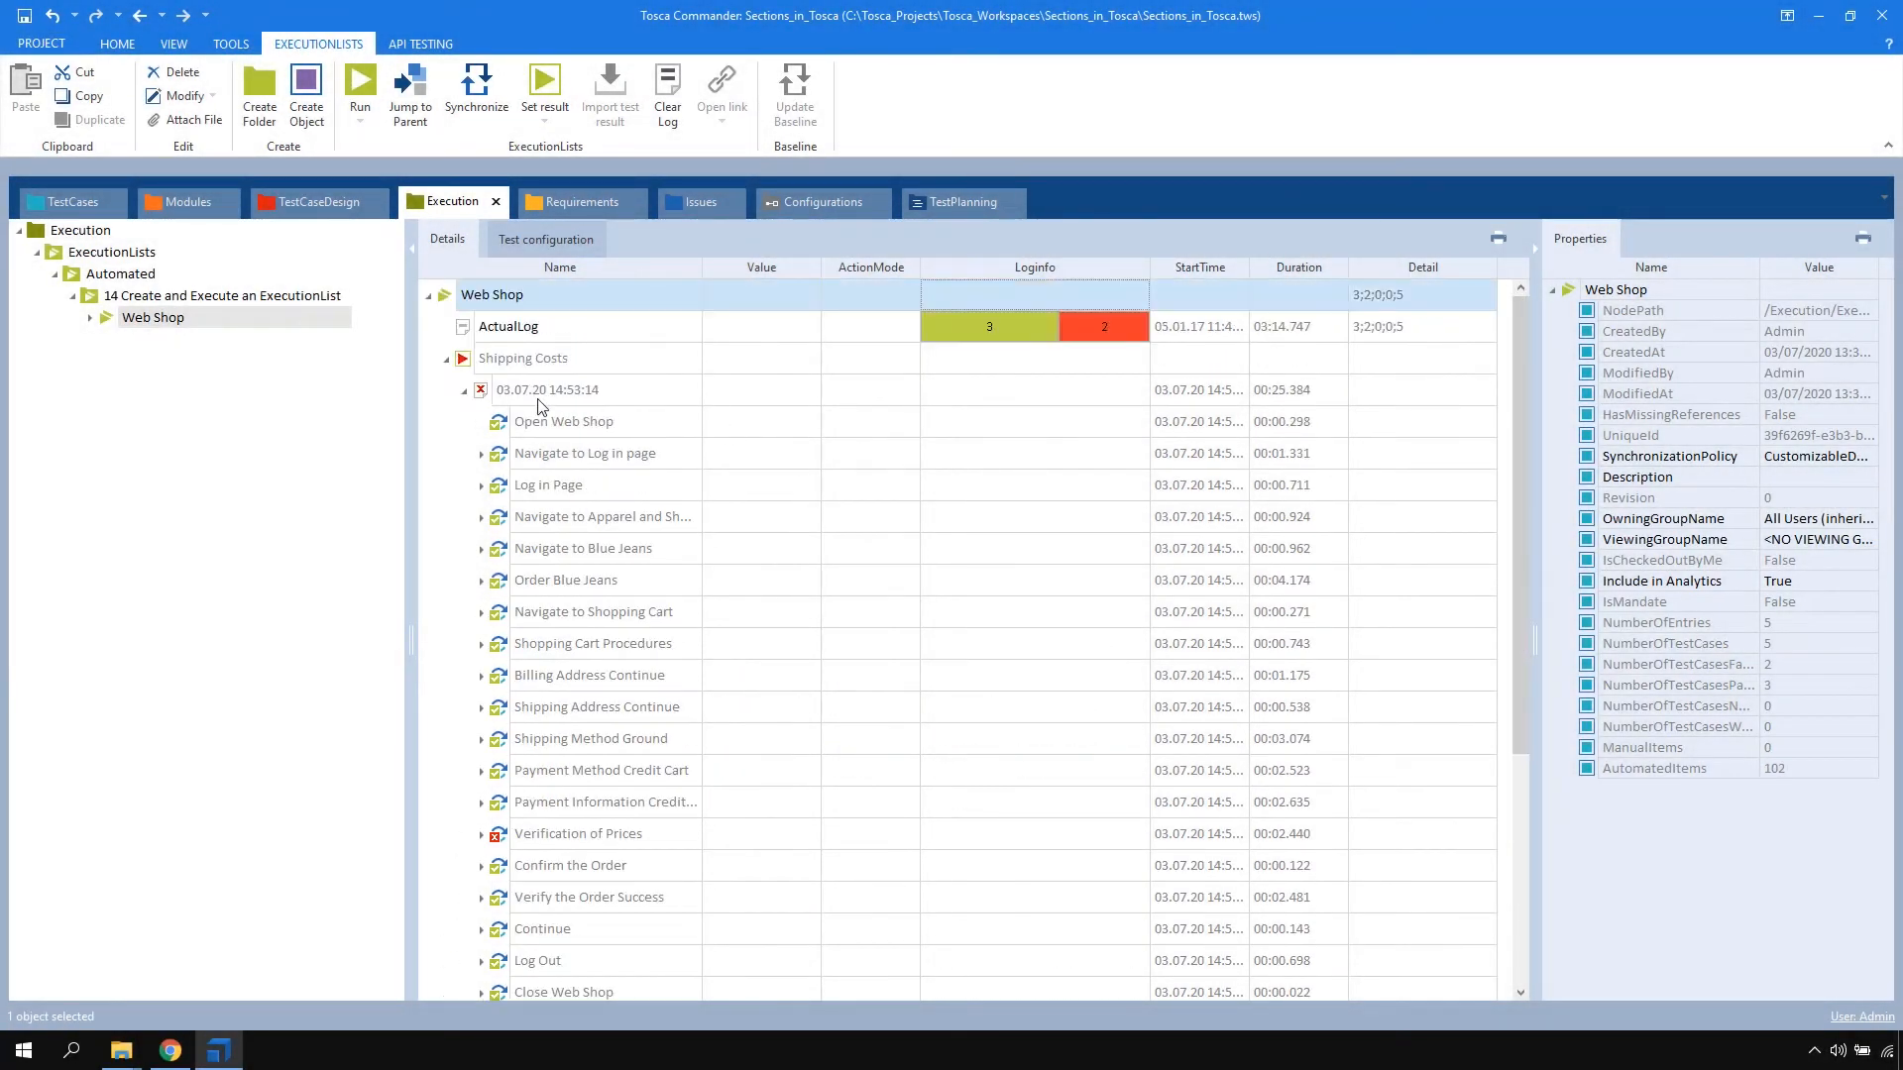
{"action": "left_click", "coordinate": [463, 391]}
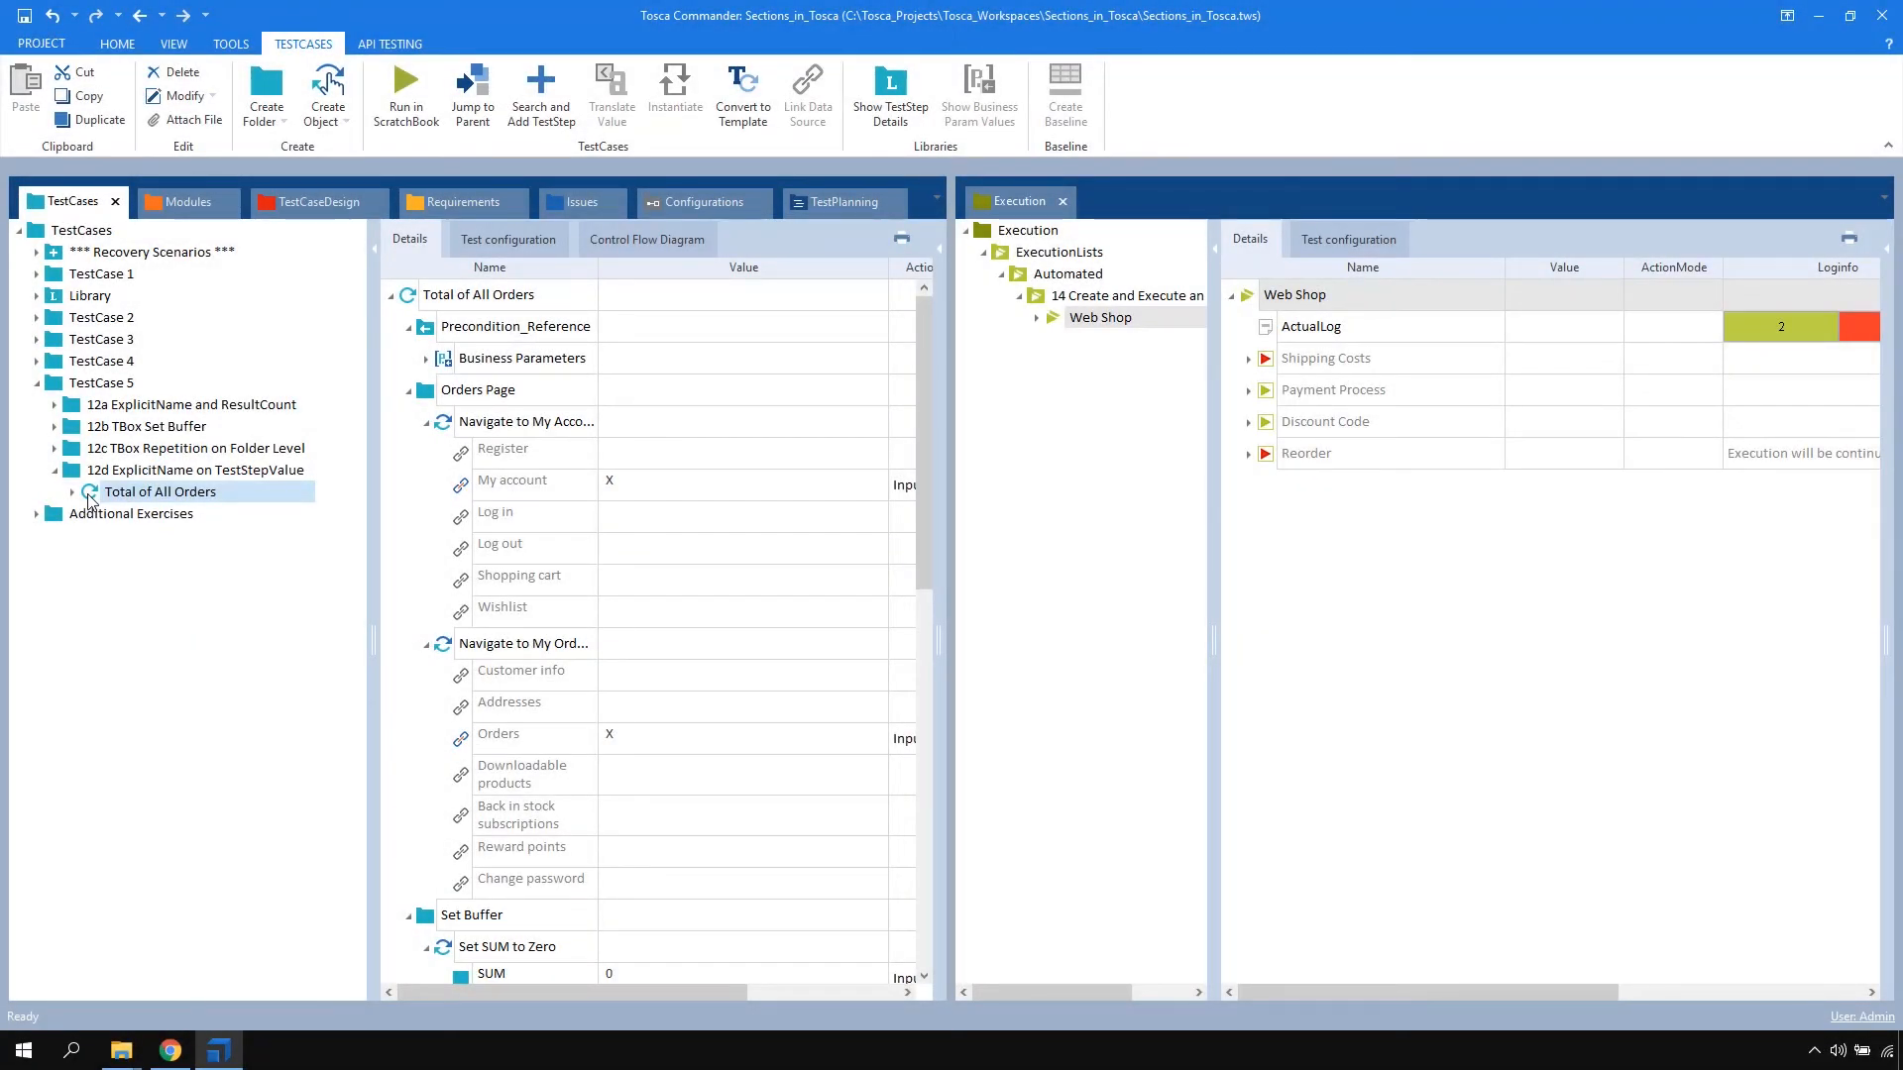
Add the Total of All Orders test case to the Web Shop execution list and run it there
{"action": "left_click_drag", "start_coordinate": [89, 496], "coordinate": [1246, 303]}
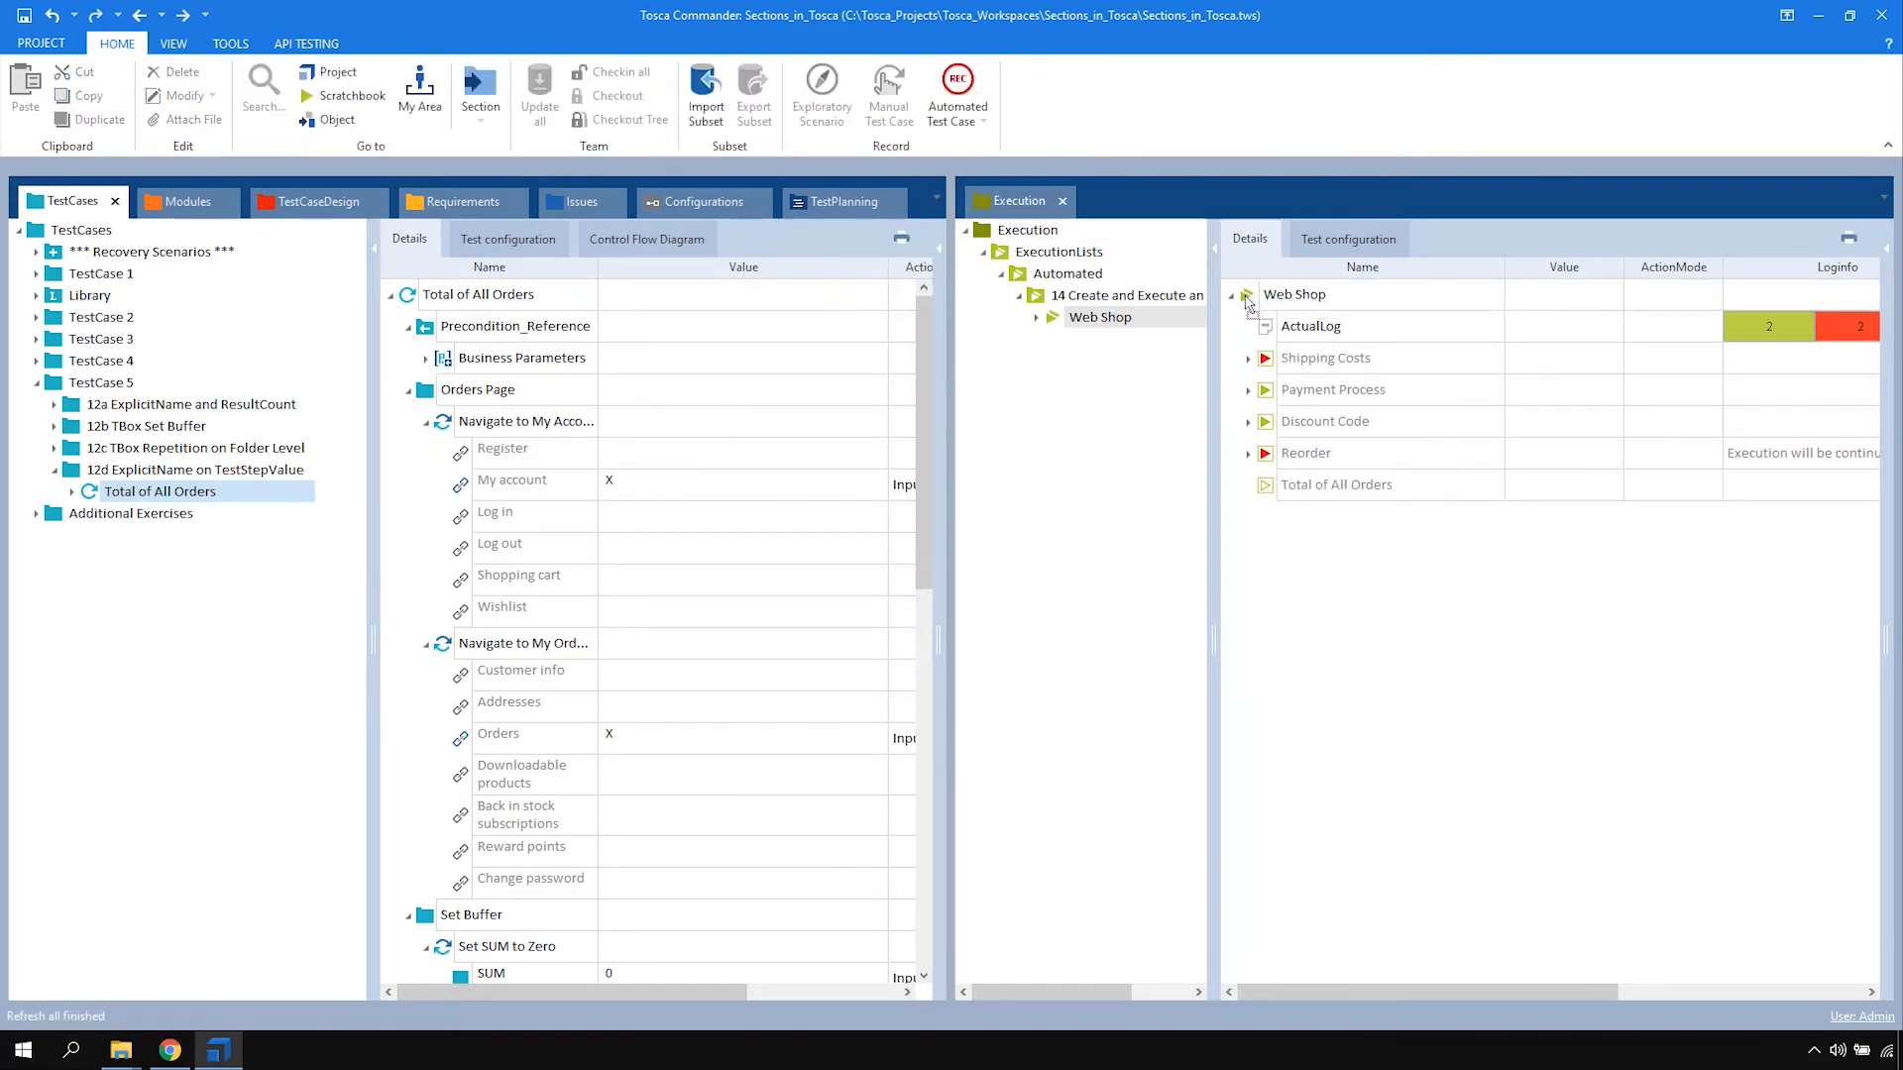
{"action": "right_click", "coordinate": [1269, 485]}
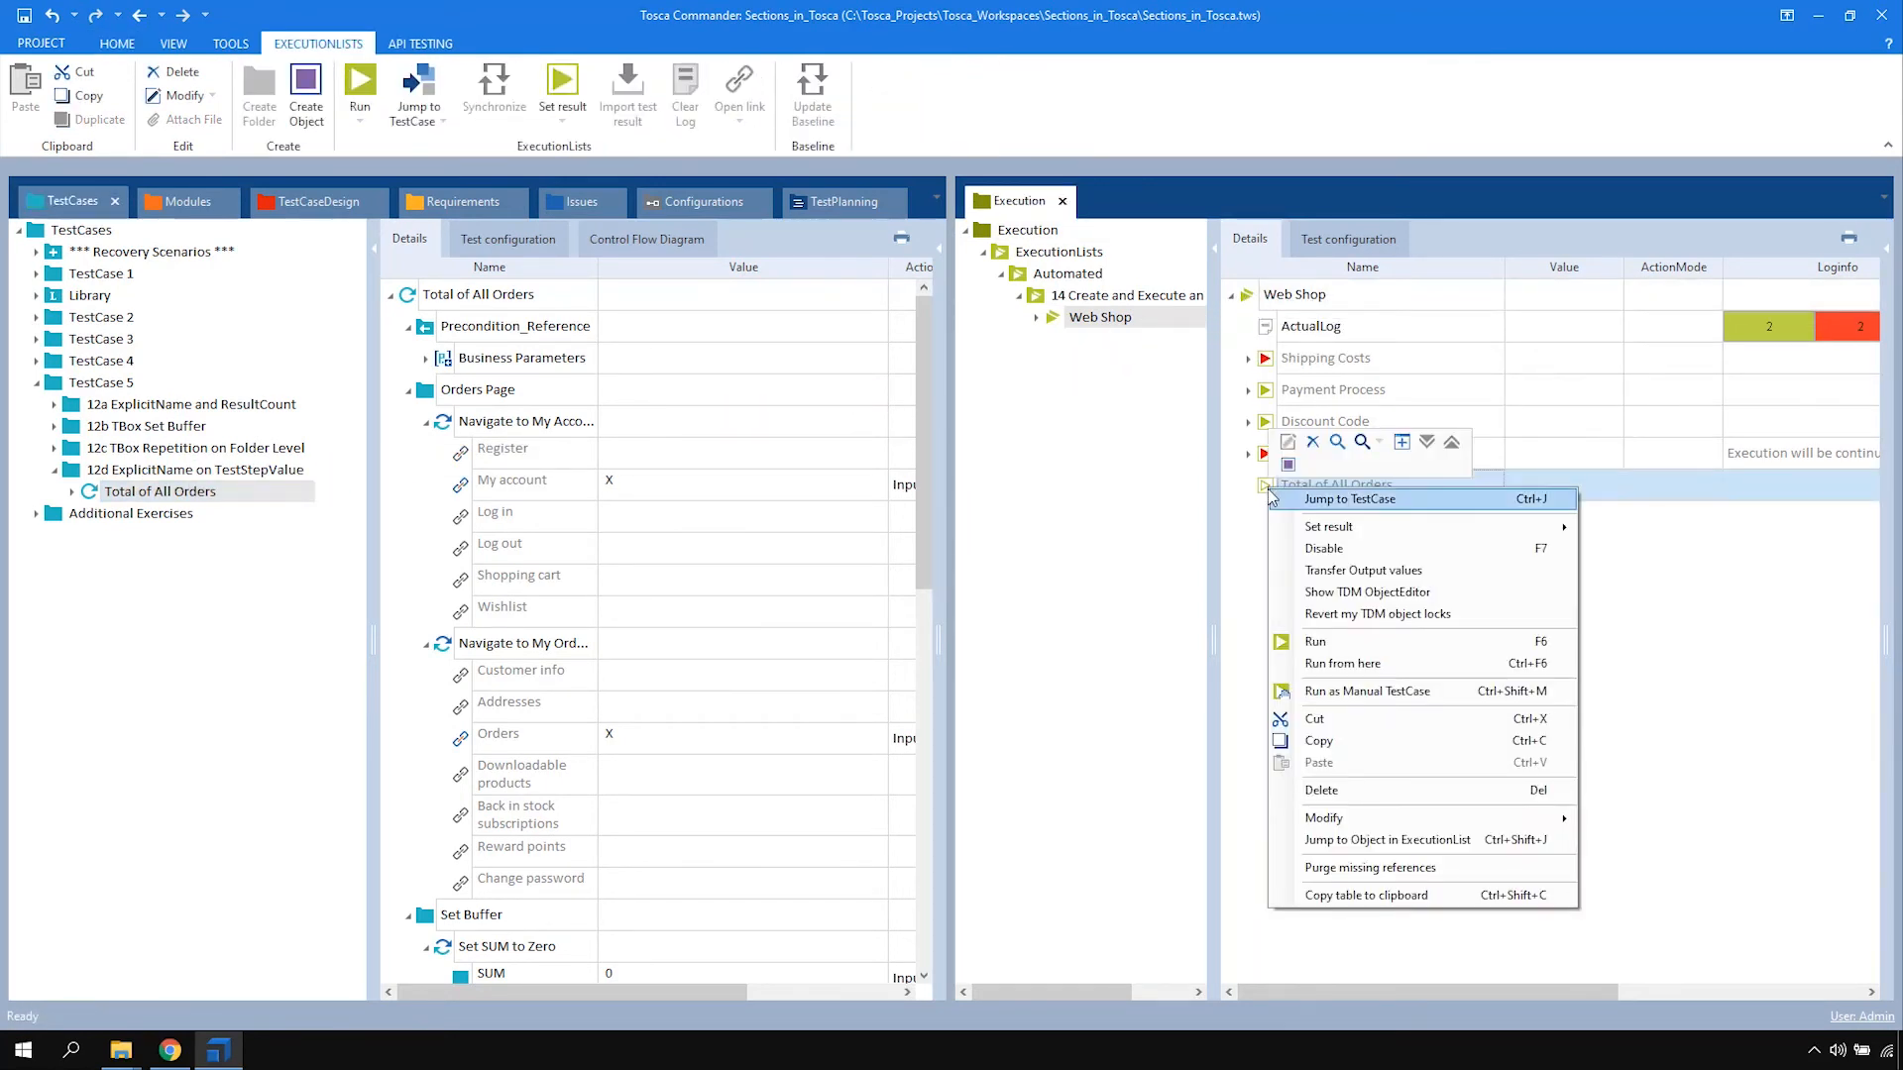
{"action": "left_click", "coordinate": [1314, 642]}
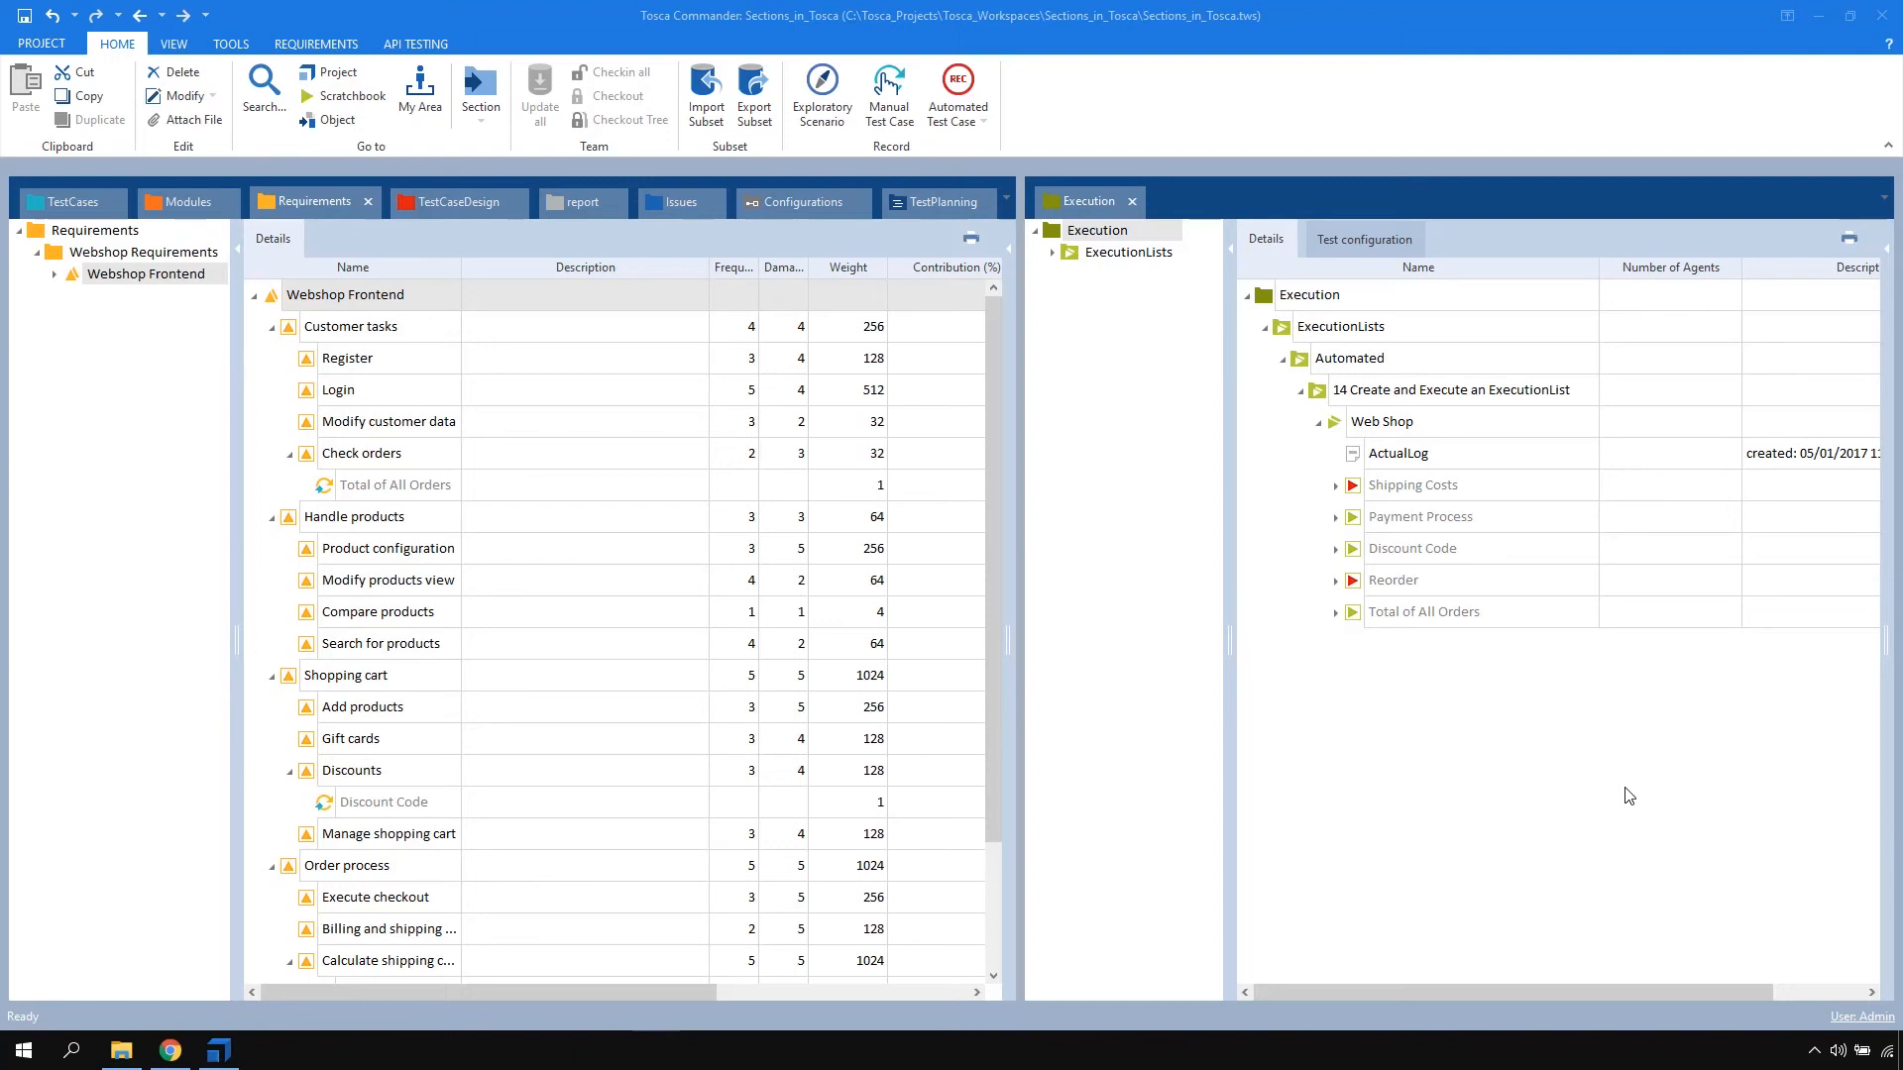
Link the Web Shop execution list to the Webshop Frontend requirement set and update its outdated values
{"action": "left_click_drag", "start_coordinate": [1338, 426], "coordinate": [297, 295]}
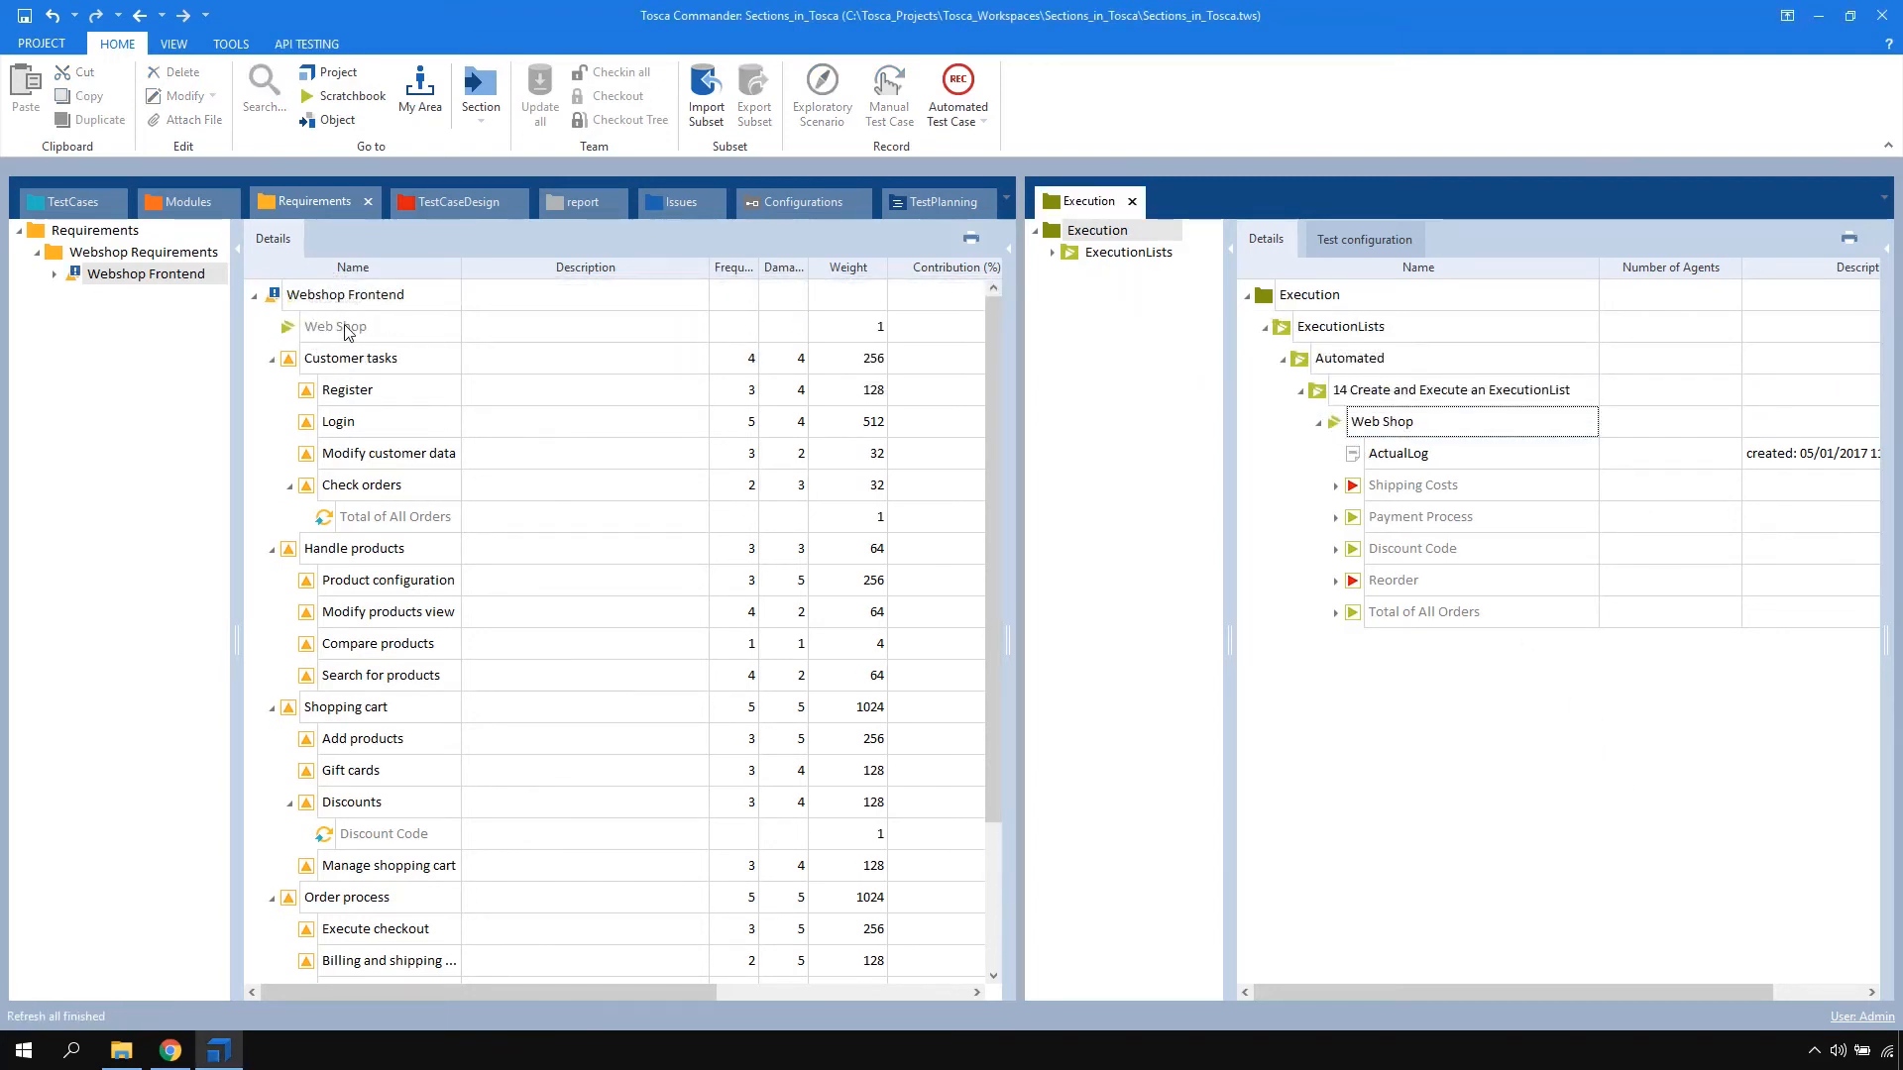
{"action": "left_click", "coordinate": [277, 298]}
{"action": "right_click", "coordinate": [278, 298]}
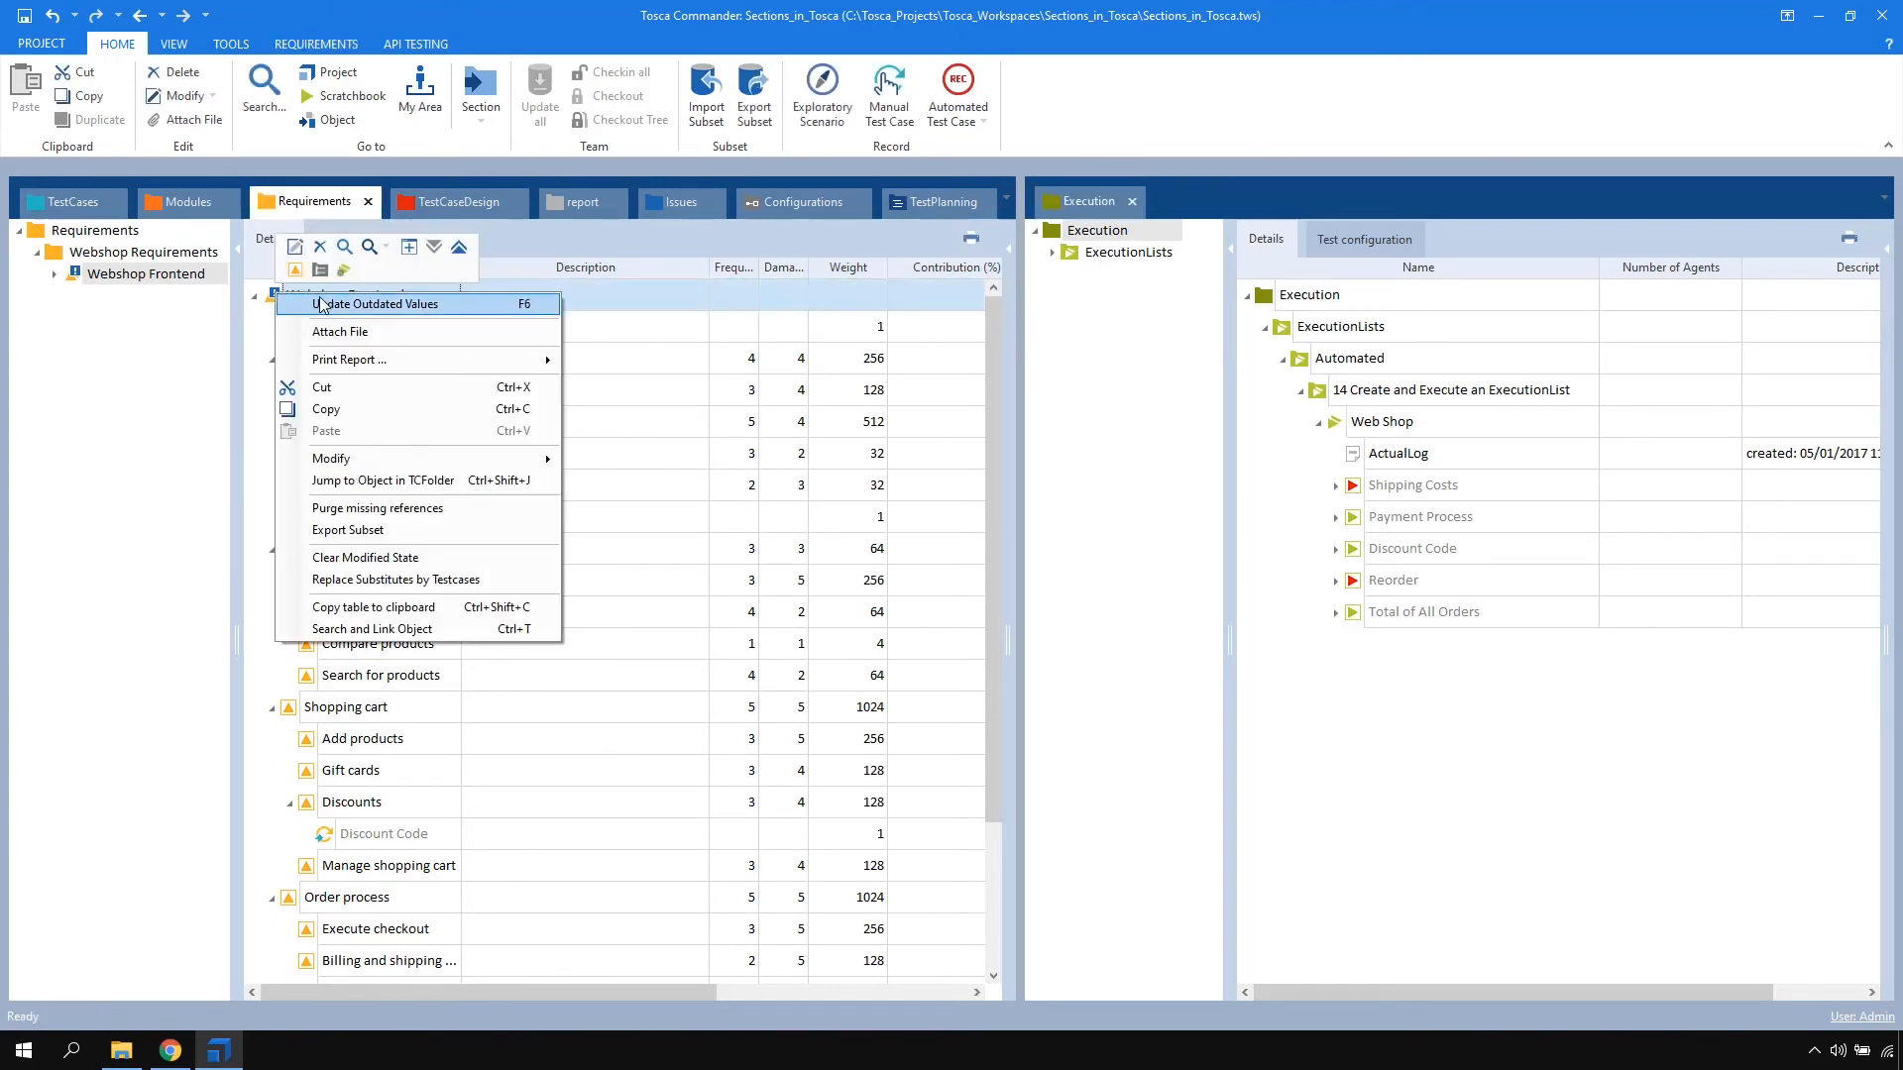
{"action": "left_click", "coordinate": [359, 303]}
{"action": "left_click", "coordinate": [910, 555]}
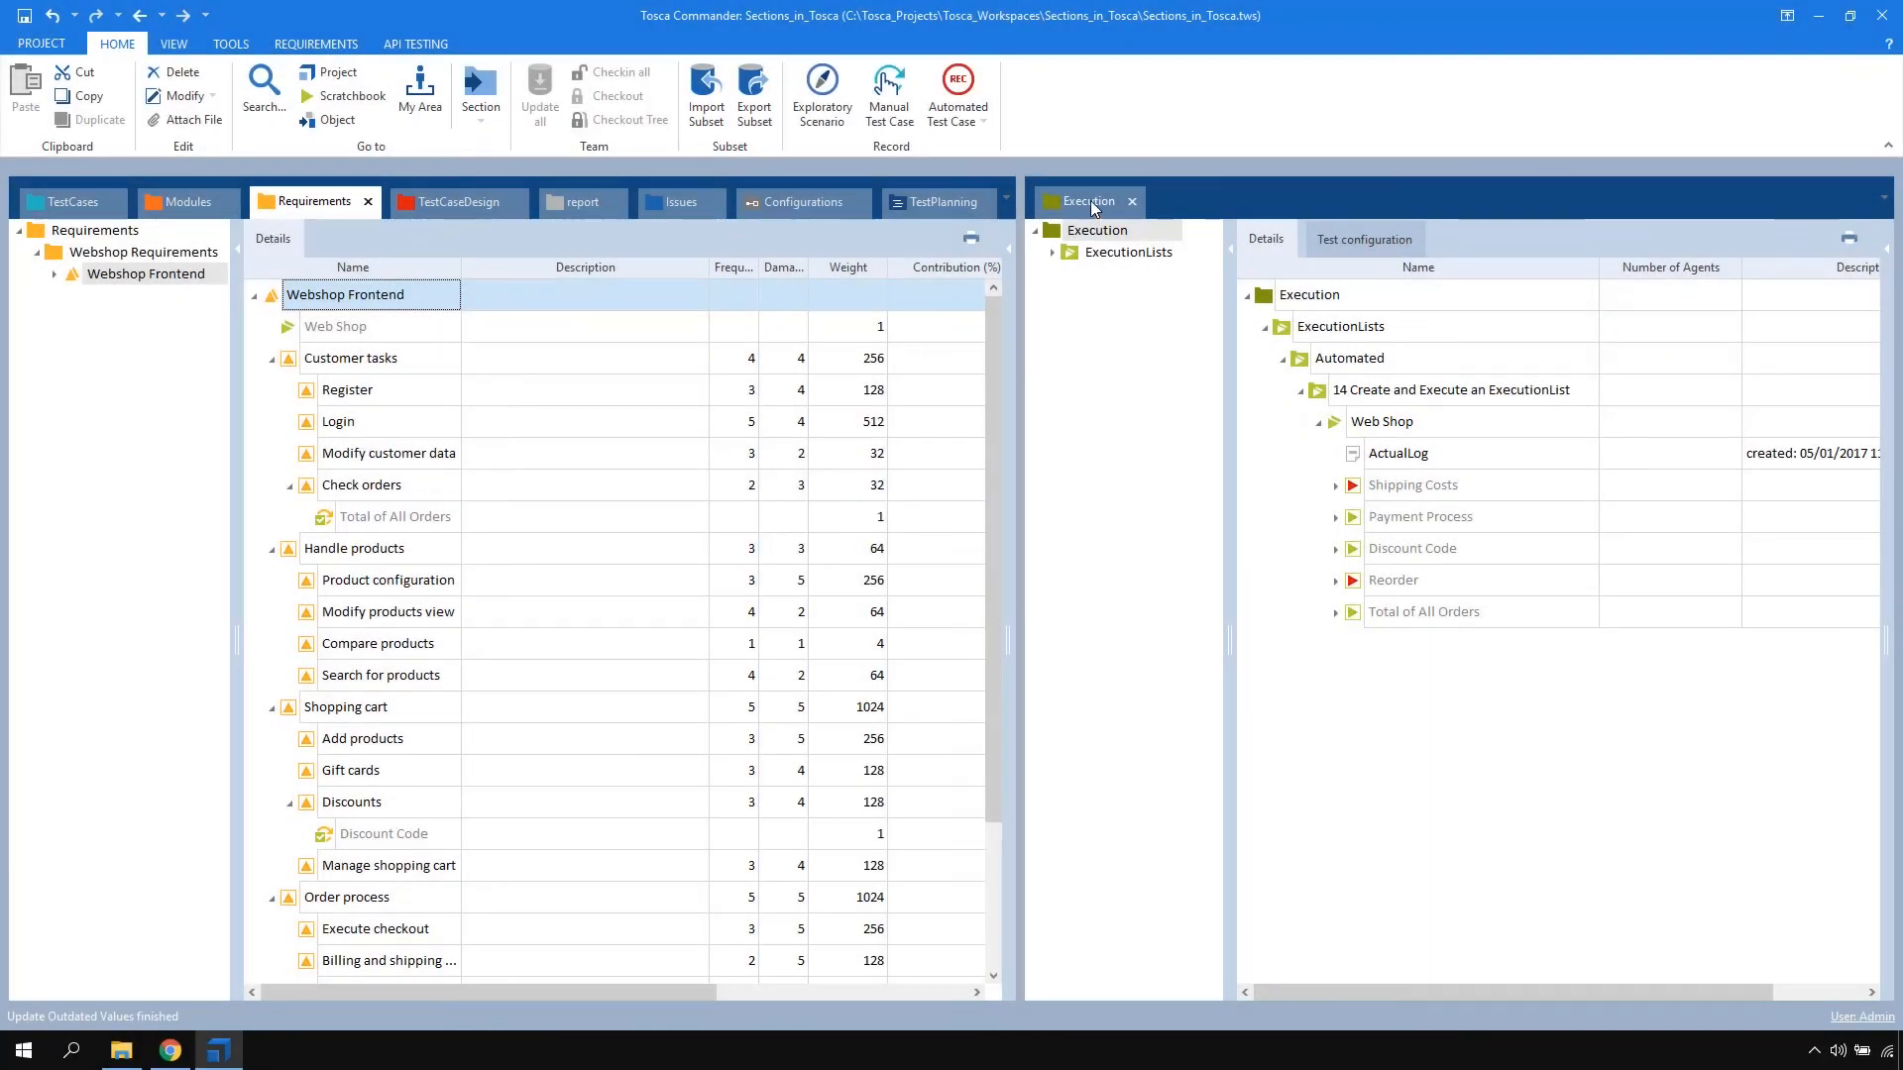
Dock the Execution section back beside Requirements and review the coverage and execution state of the Webshop Frontend requirements
{"action": "left_click_drag", "start_coordinate": [1090, 201], "coordinate": [436, 206]}
{"action": "left_click", "coordinate": [315, 203]}
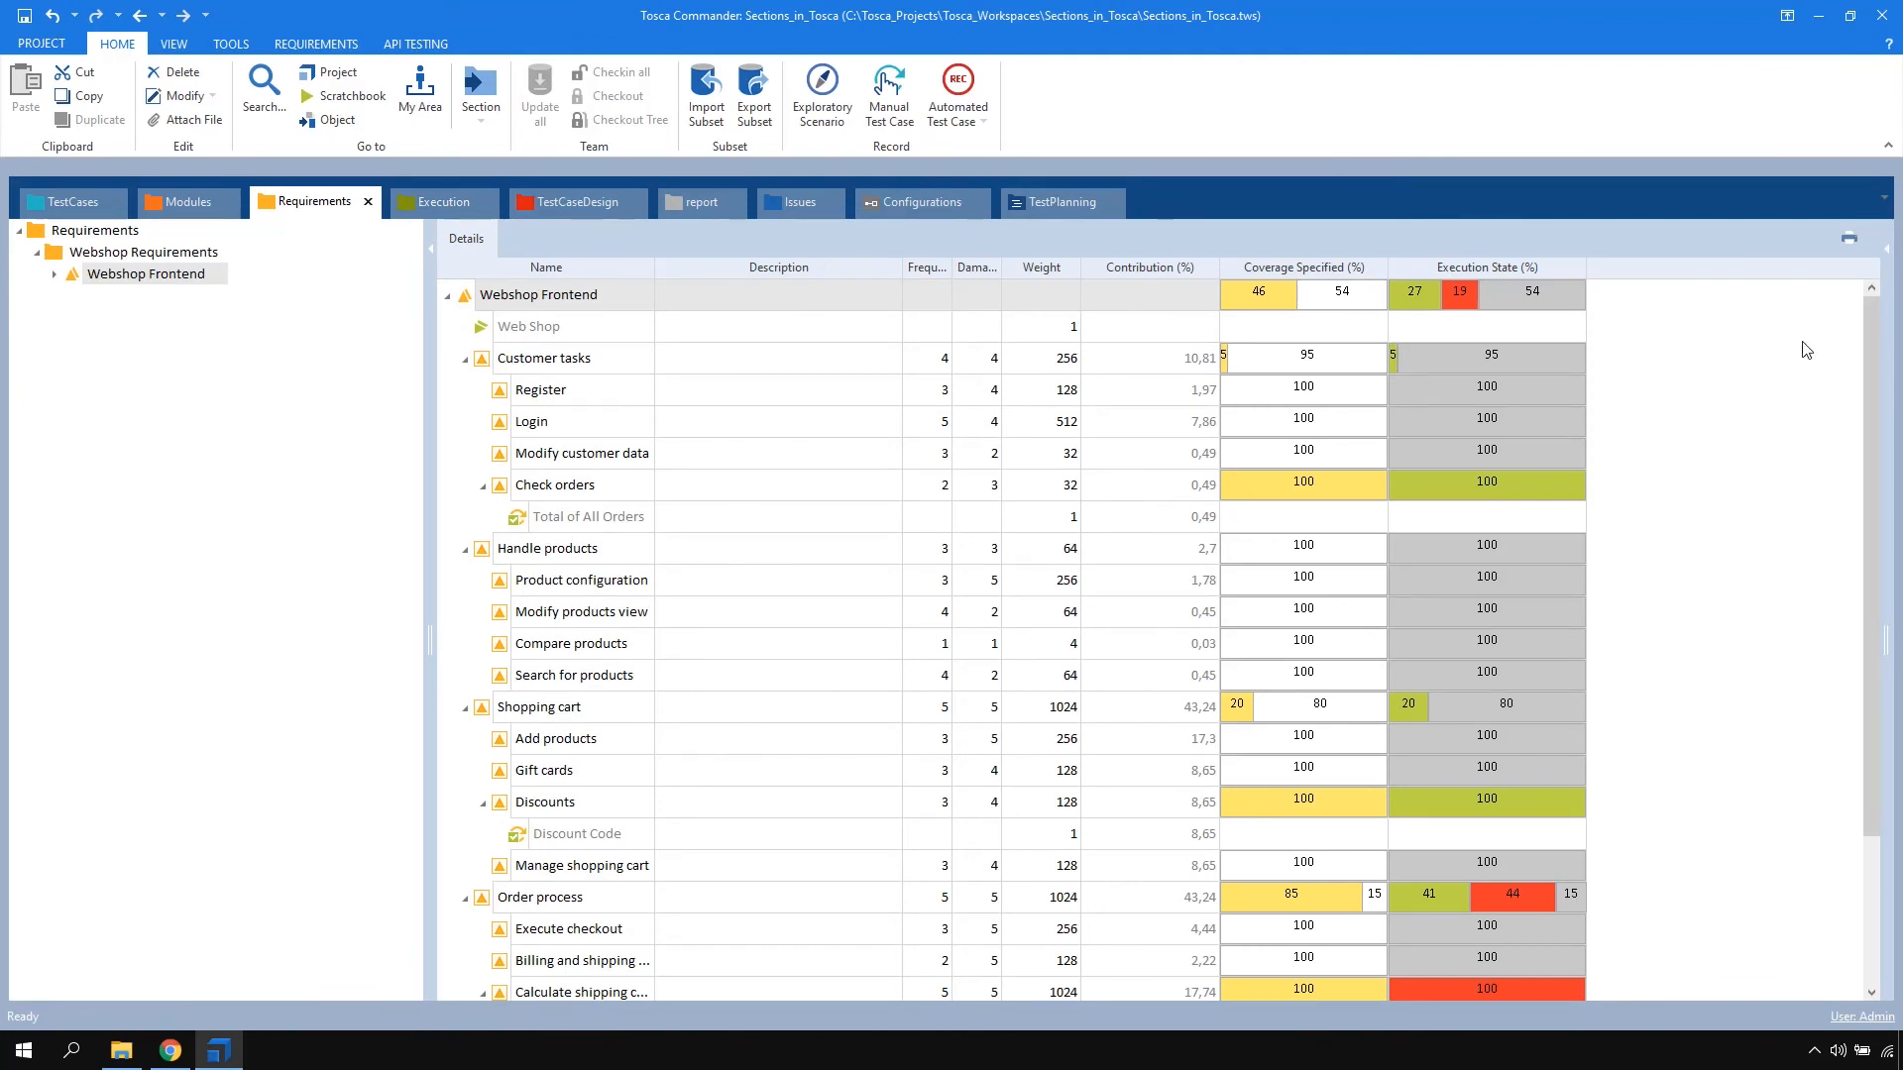
{"action": "left_click_drag", "start_coordinate": [1876, 358], "coordinate": [1880, 518]}
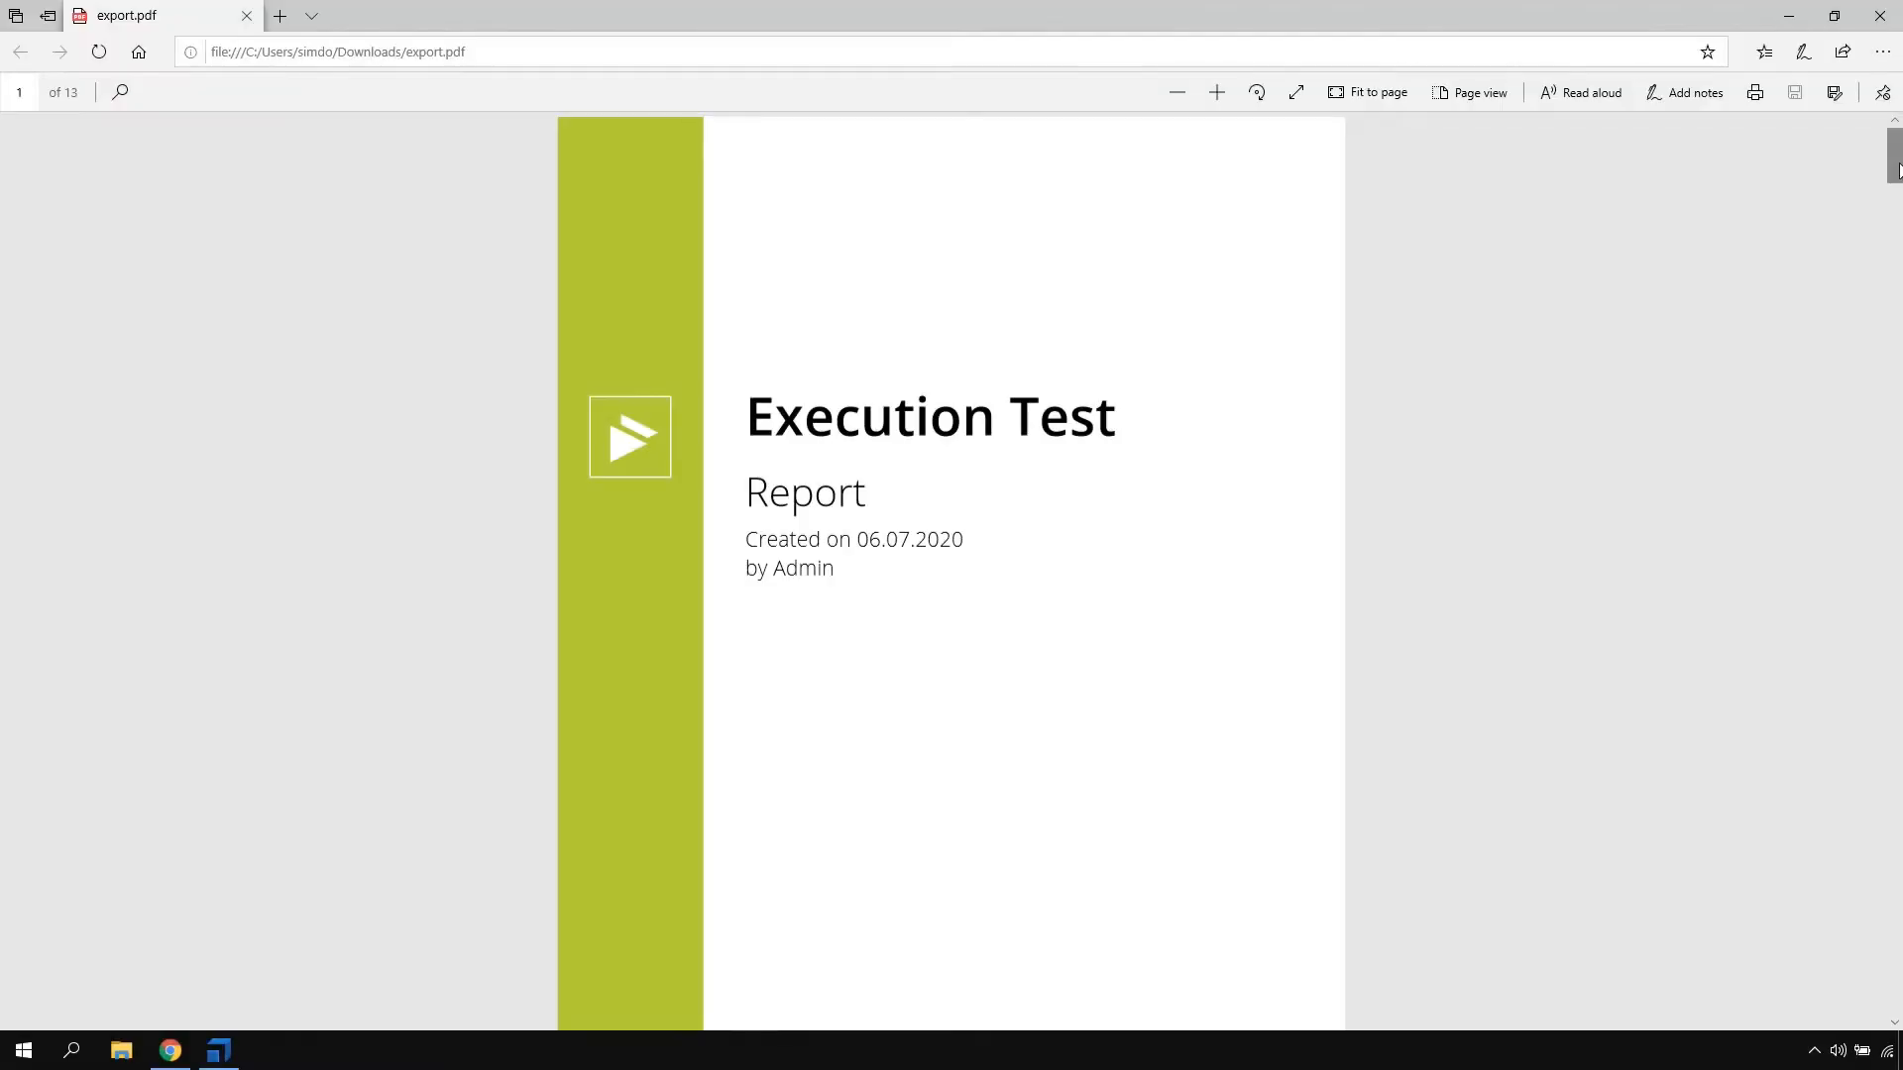
Look through the Execution Test report in export.pdf, including the Shipping Costs test case details
{"action": "left_click_drag", "start_coordinate": [1895, 192], "coordinate": [1894, 300]}
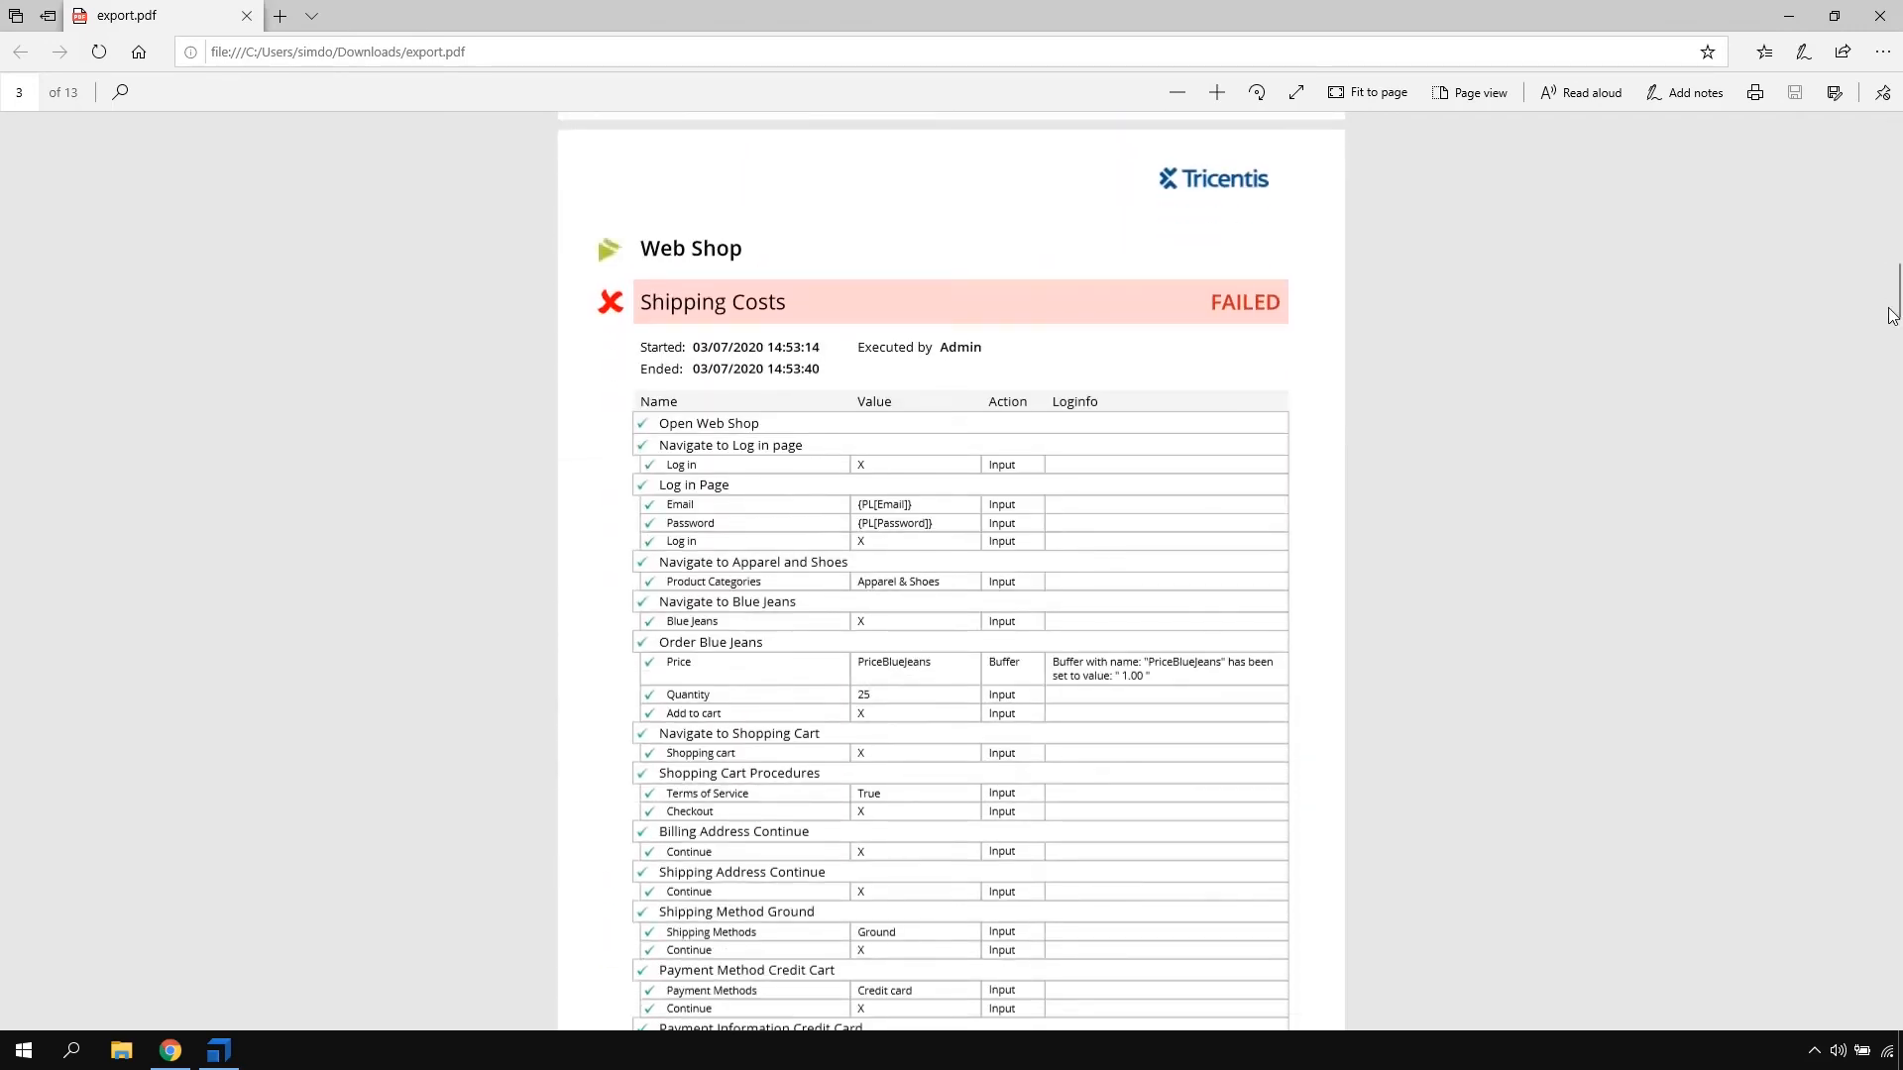
{"action": "left_click_drag", "start_coordinate": [1893, 295], "coordinate": [1890, 359]}
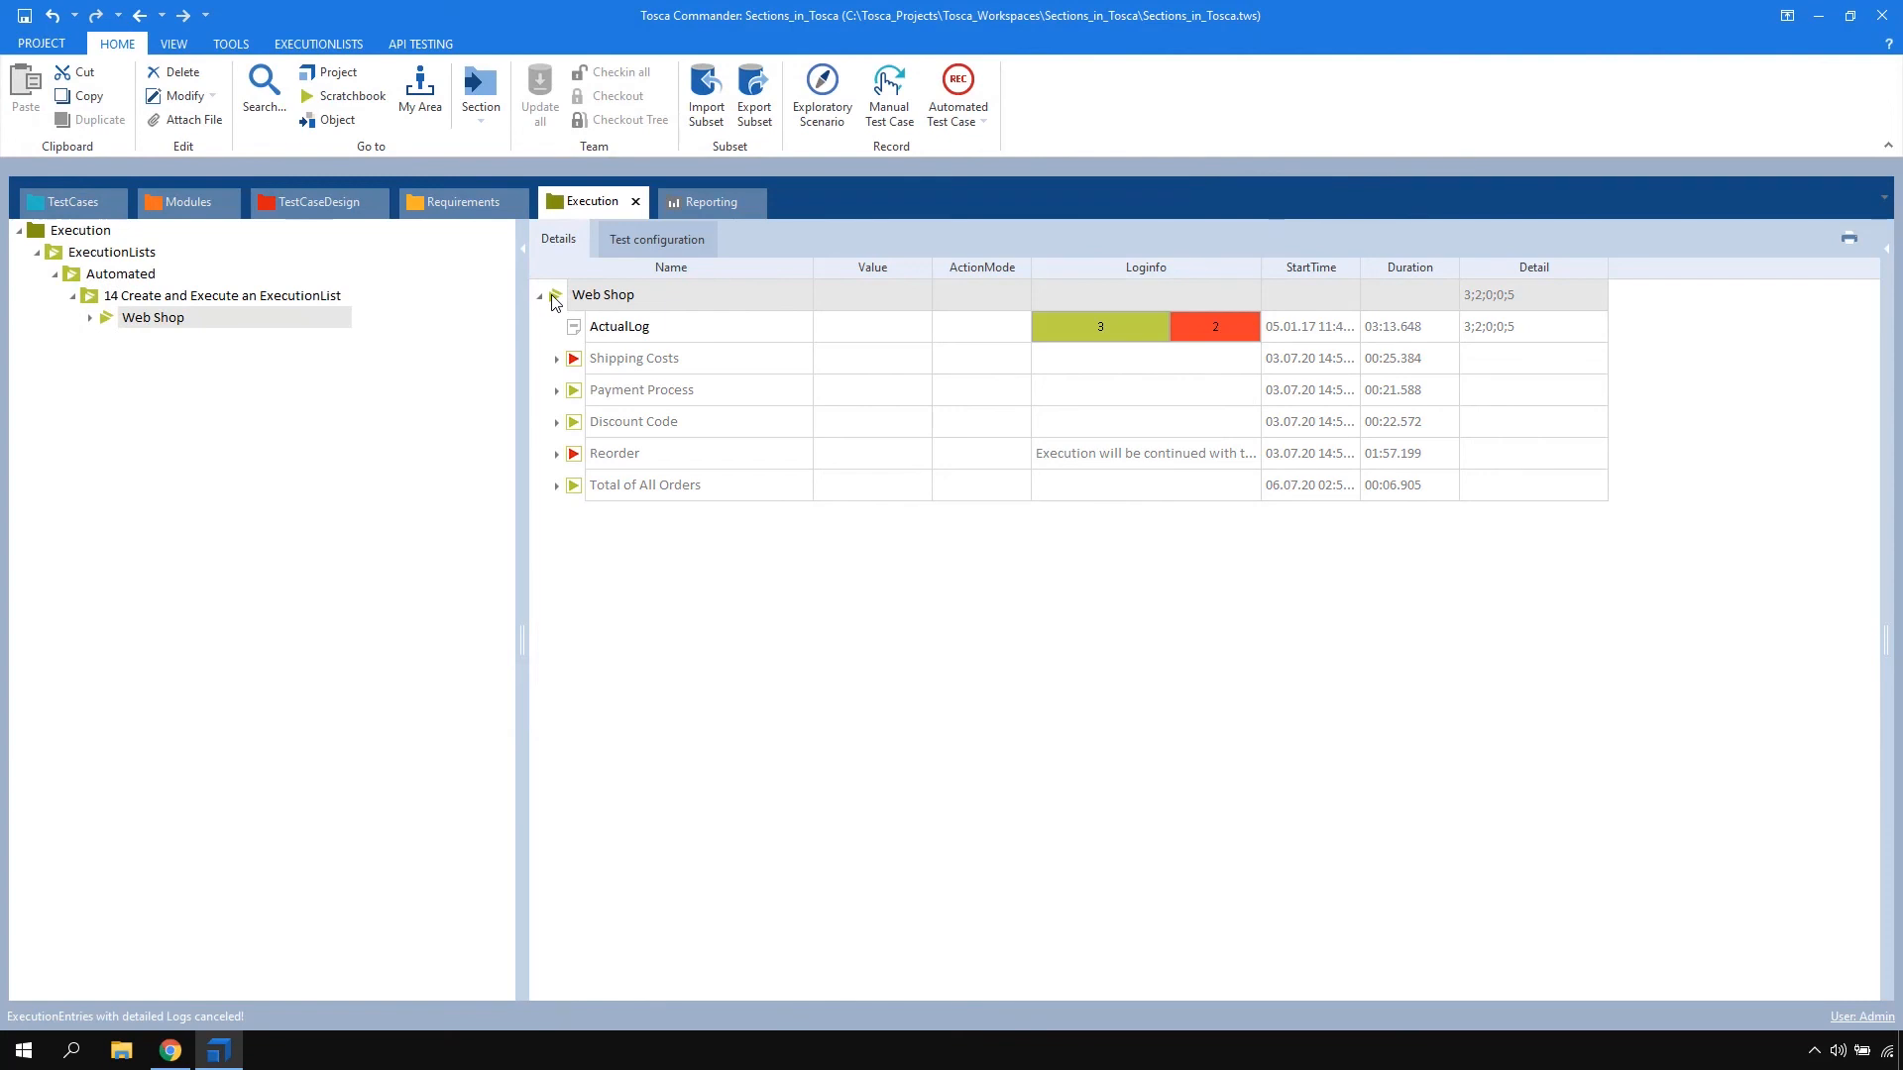
Print the Web Shop "ExecutionEntries with detailed Logs" report to export.pdf in Downloads, not restricted to failed test cases, with screenshots set to "Yes - In between"
{"action": "right_click", "coordinate": [552, 294]}
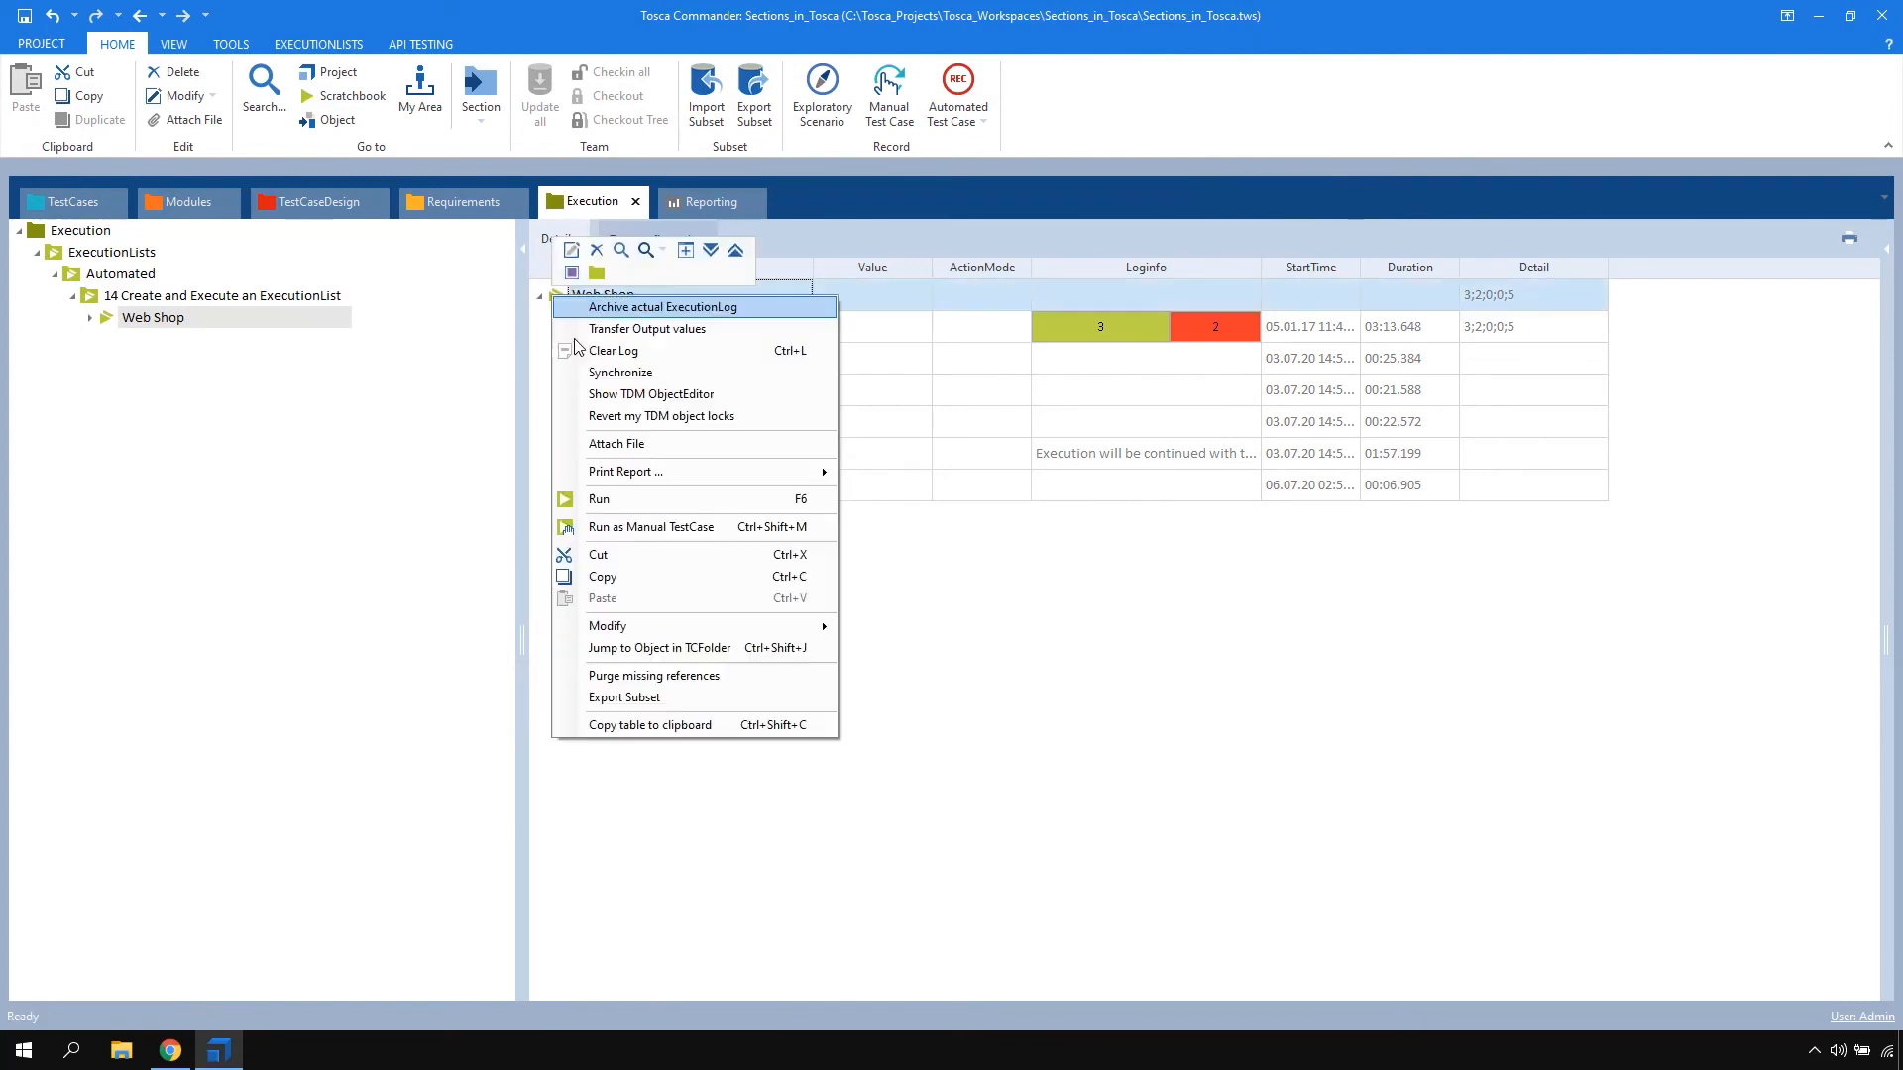
{"action": "mouse_move", "coordinate": [631, 473]}
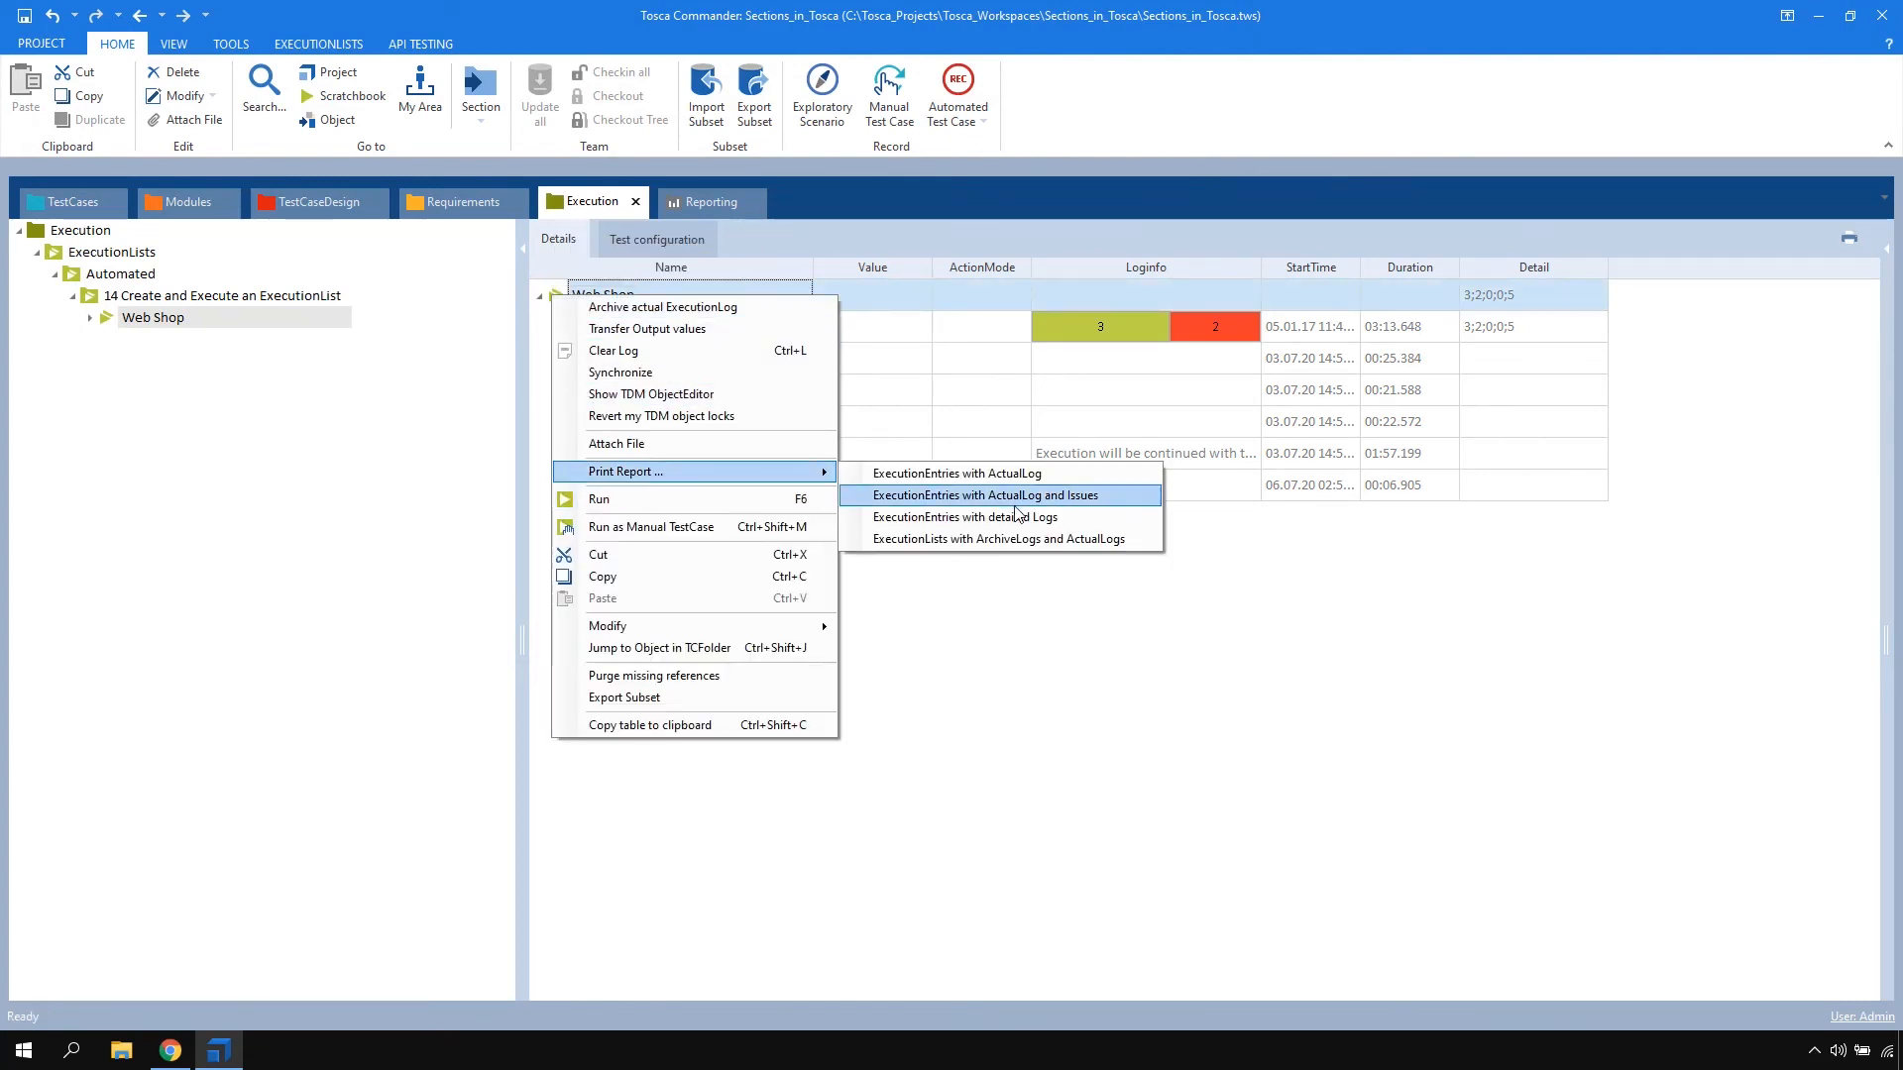
{"action": "left_click", "coordinate": [958, 517]}
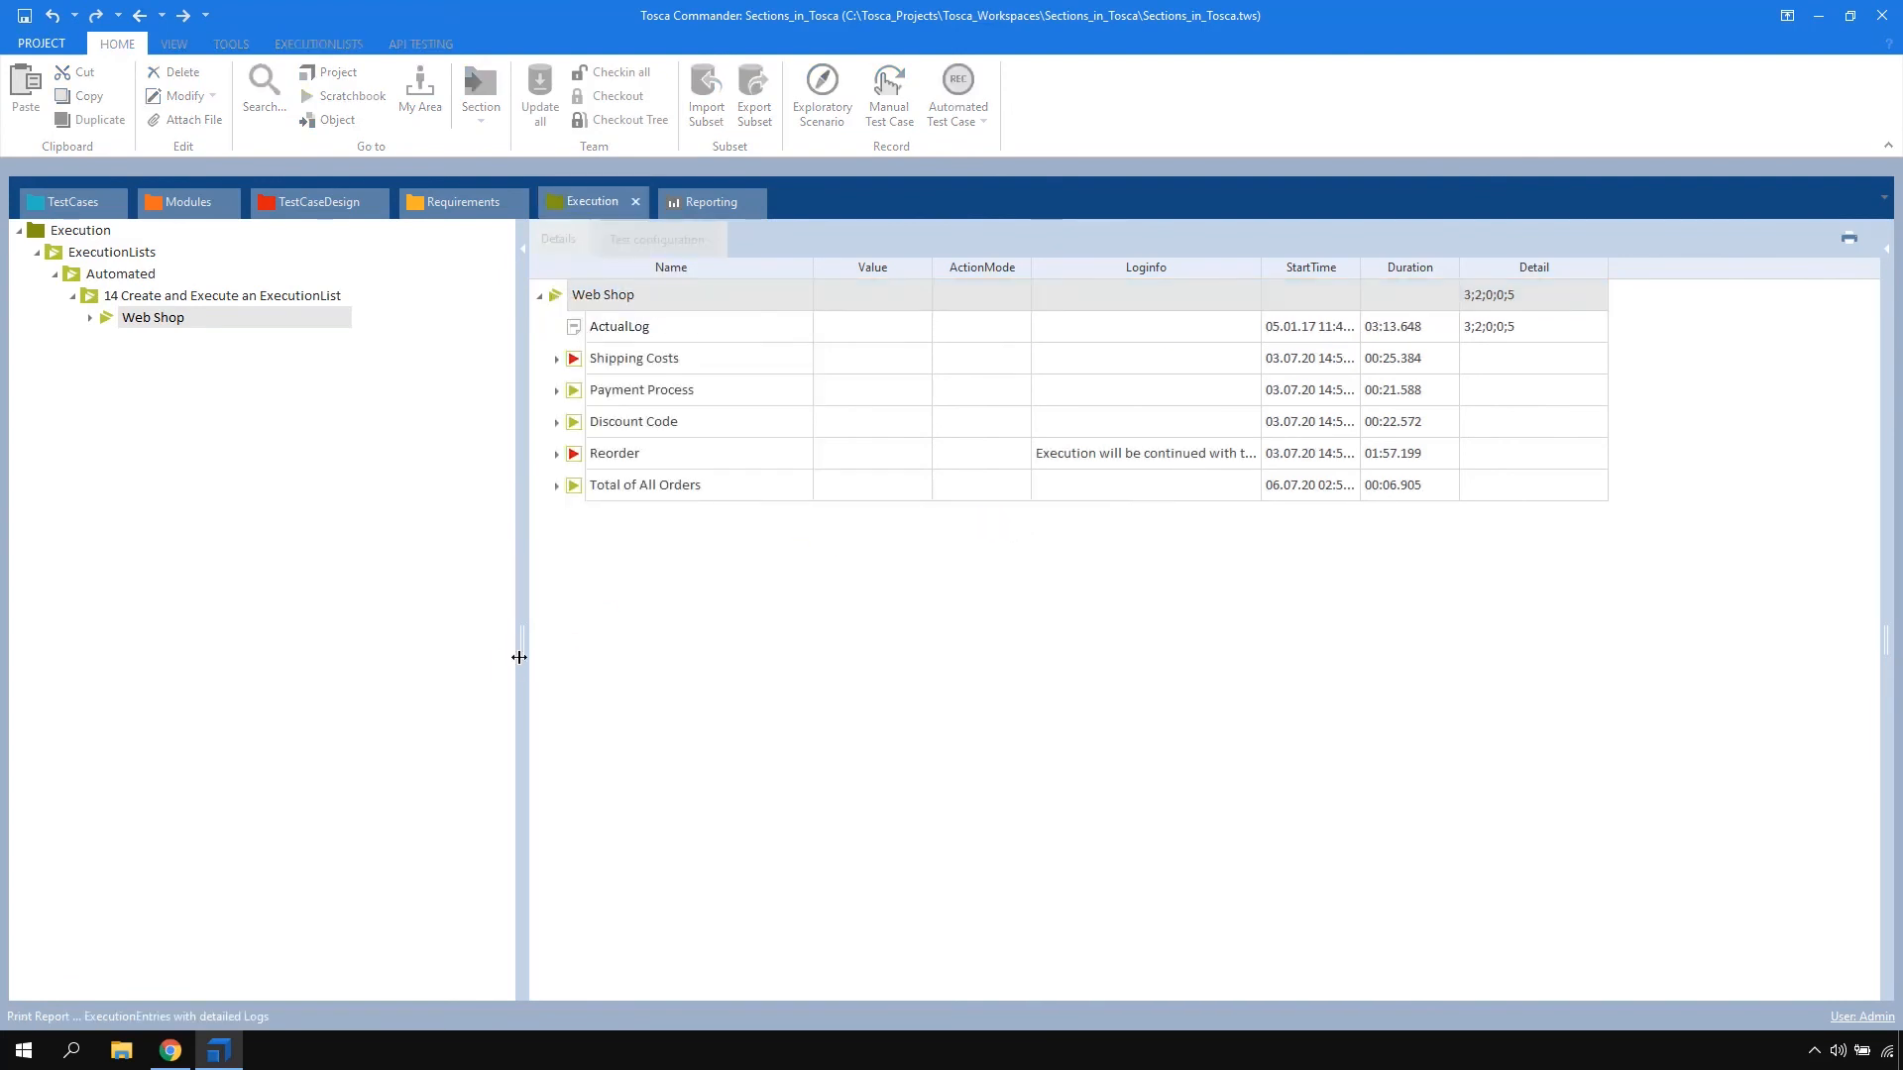
{"action": "left_click", "coordinate": [539, 533]}
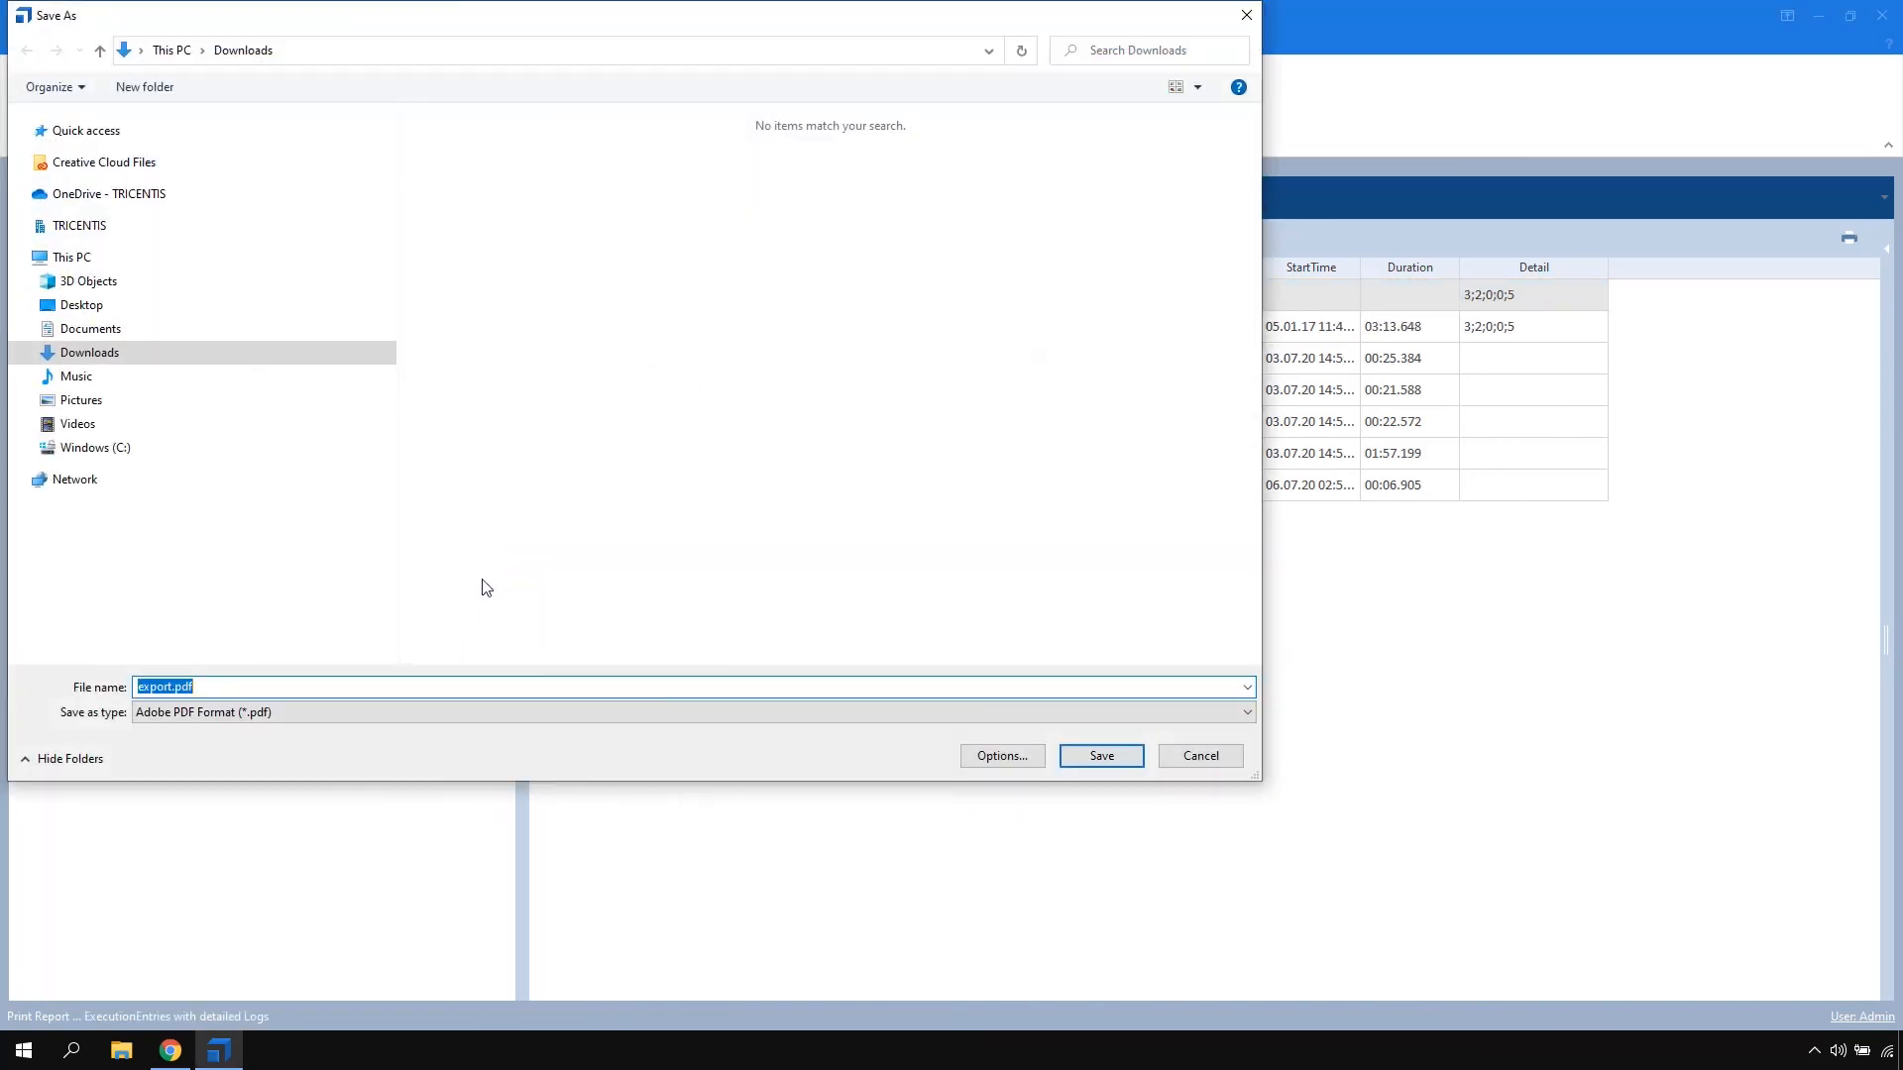
{"action": "key", "text": "Return"}
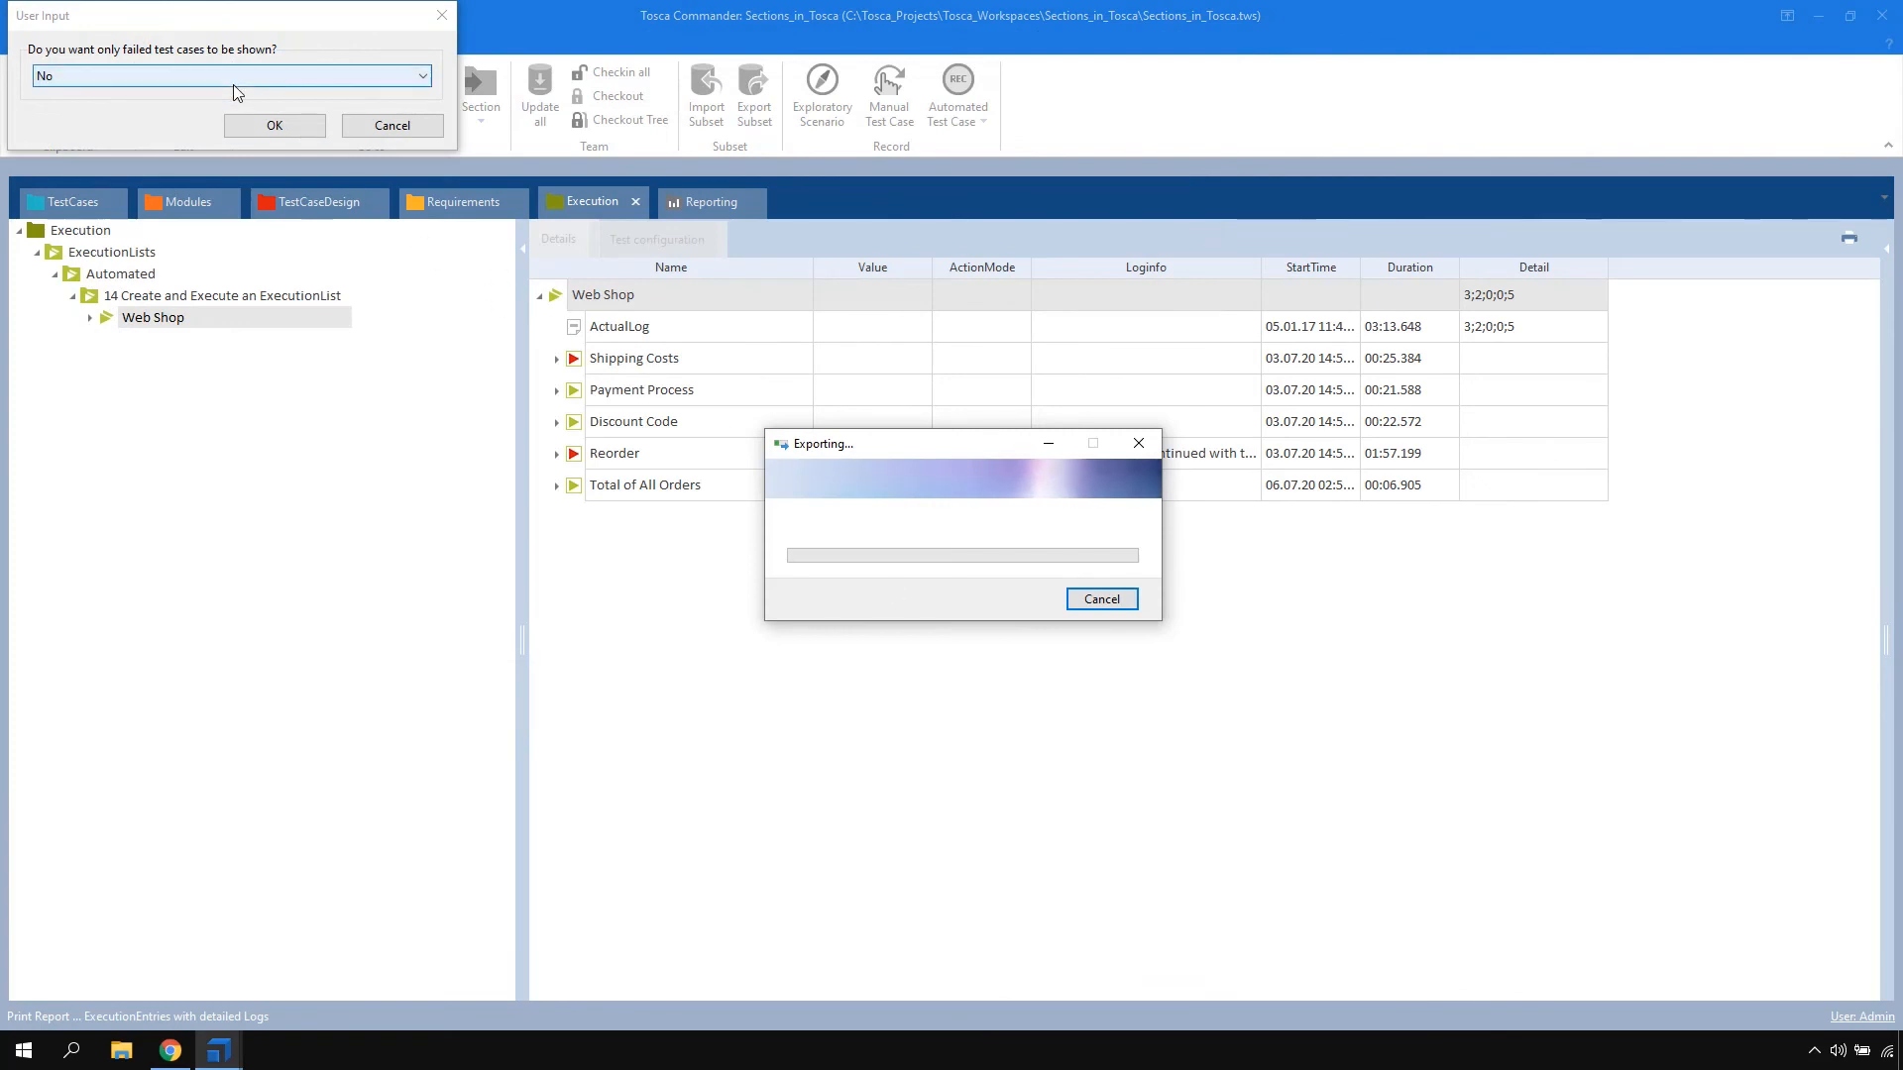
{"action": "left_click", "coordinate": [252, 126]}
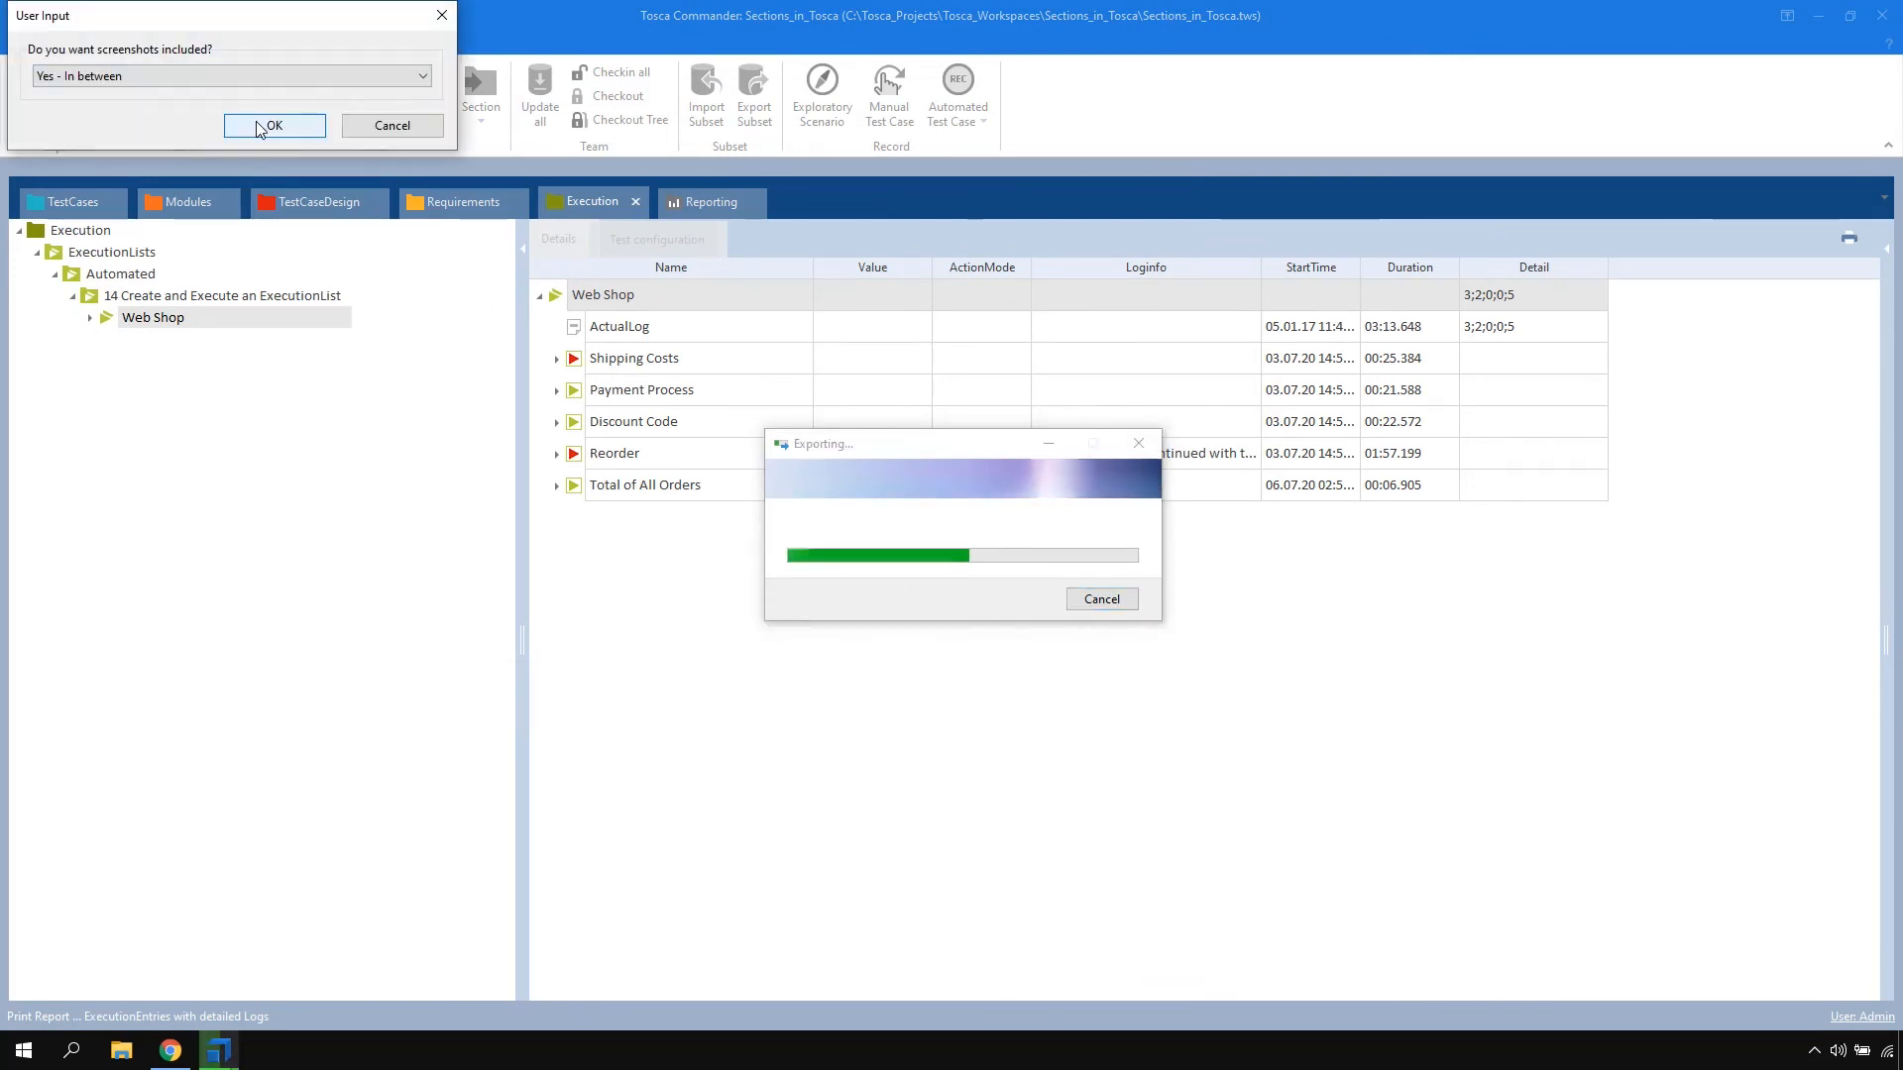
{"action": "left_click", "coordinate": [255, 123]}
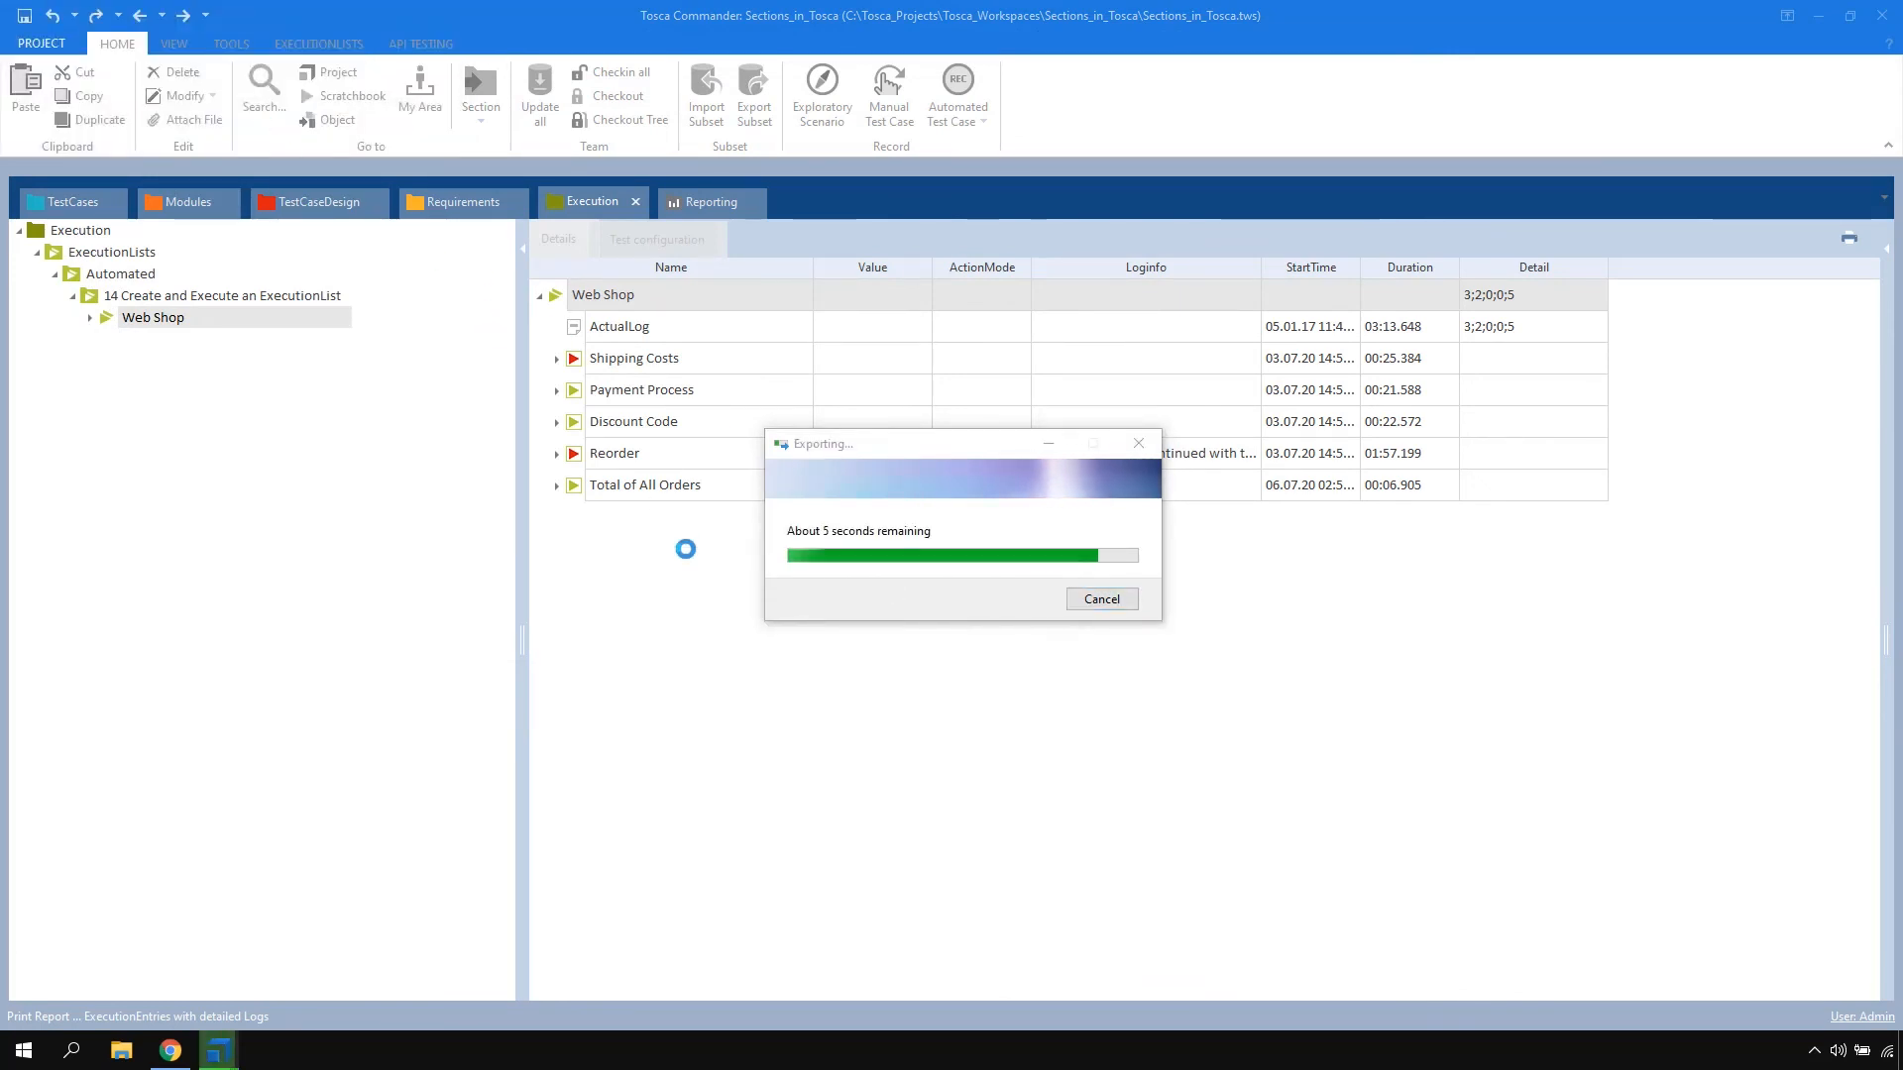